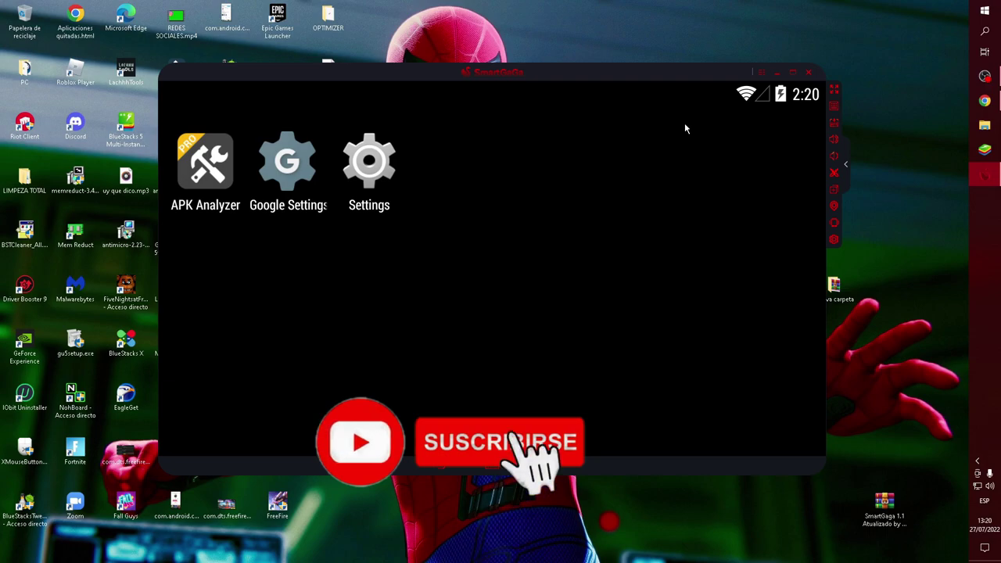
- Open the FF Actualizado Para Smart Gaga folder inside Nueva carpeta and arrange its window beside the emulator
left_click_drag(636, 75, 538, 79)
double_click(834, 287)
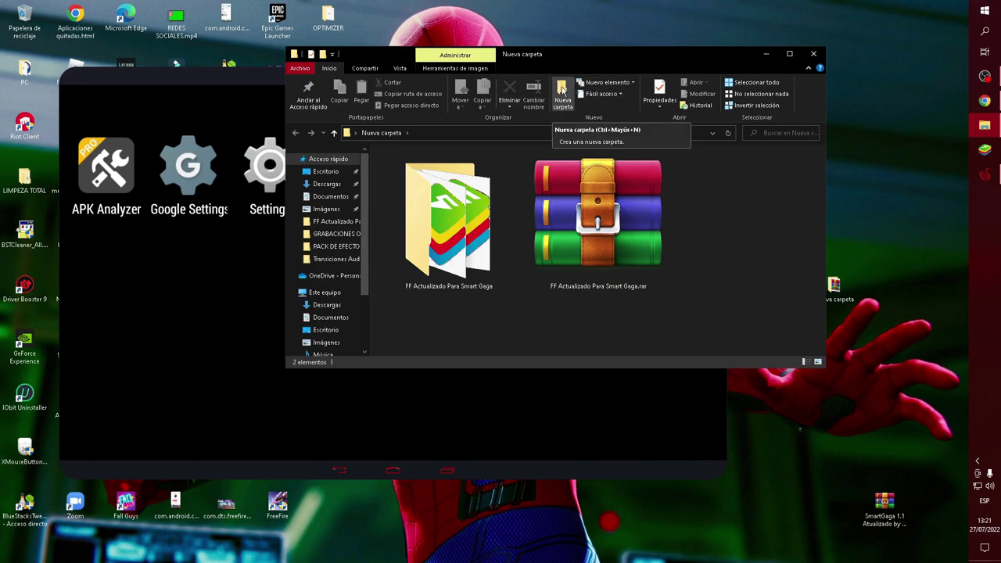
left_click(598, 216)
right_click(599, 216)
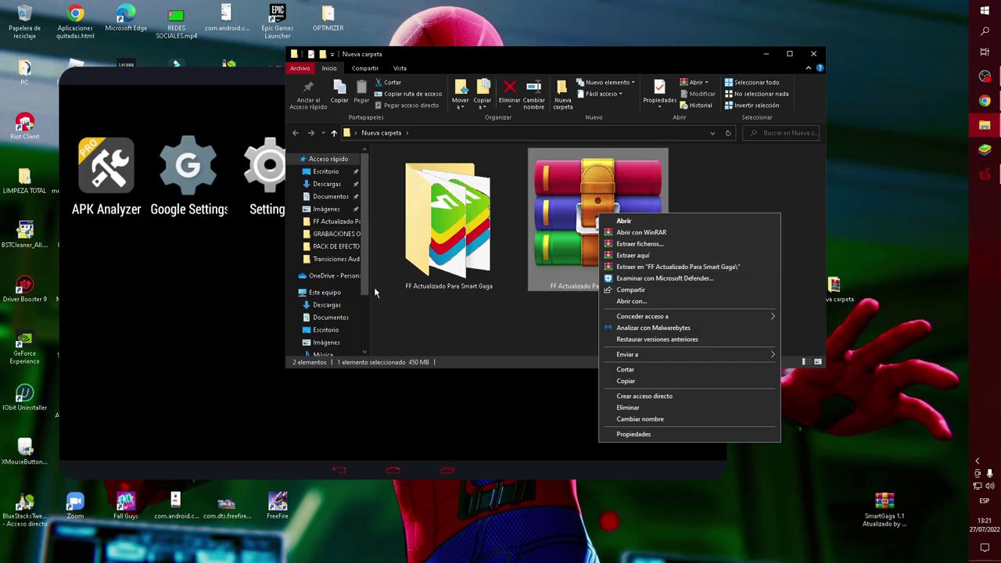
left_click(423, 242)
double_click(423, 242)
left_click_drag(809, 86, 775, 86)
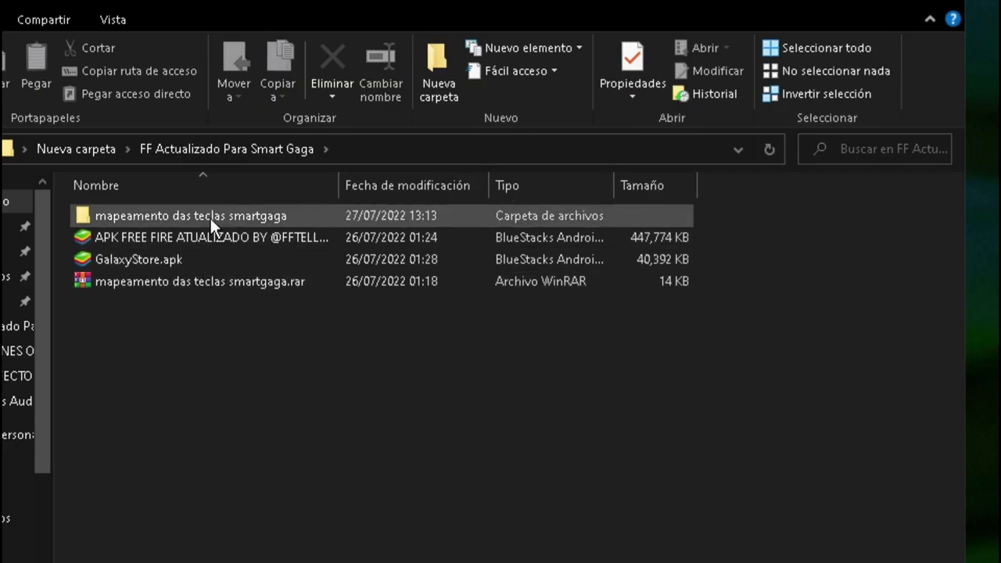
- Delete the extracted folder "mapeamento das teclas smartgaga", keeping the two APK files and the RAR archive
left_click(574, 196)
key("Delete")
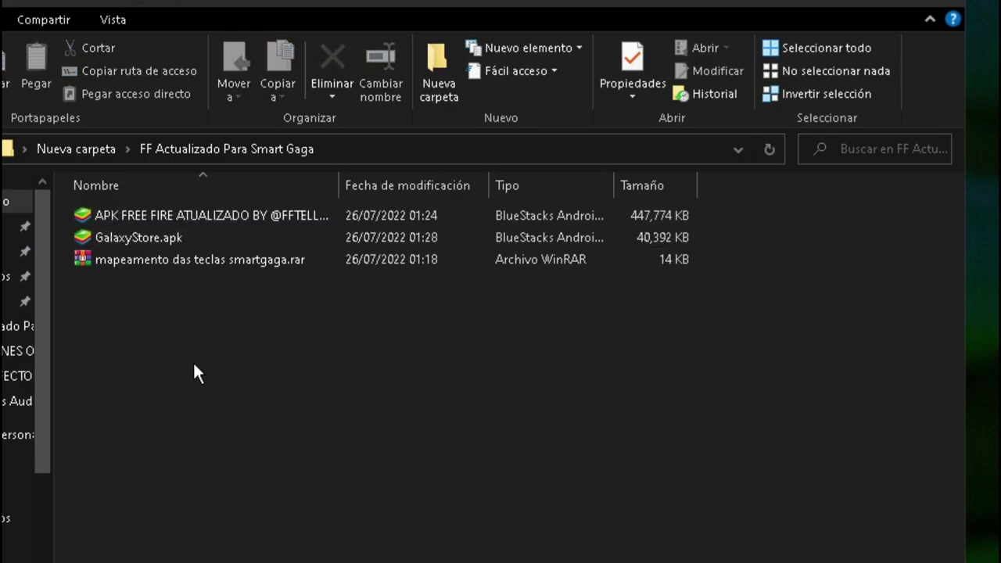
key("ctrl+a")
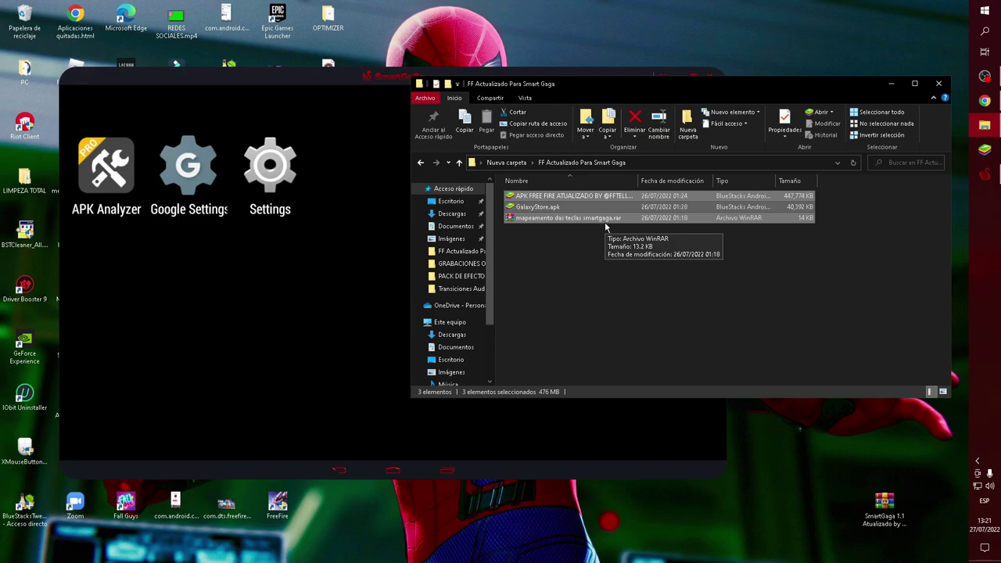
left_click(614, 267)
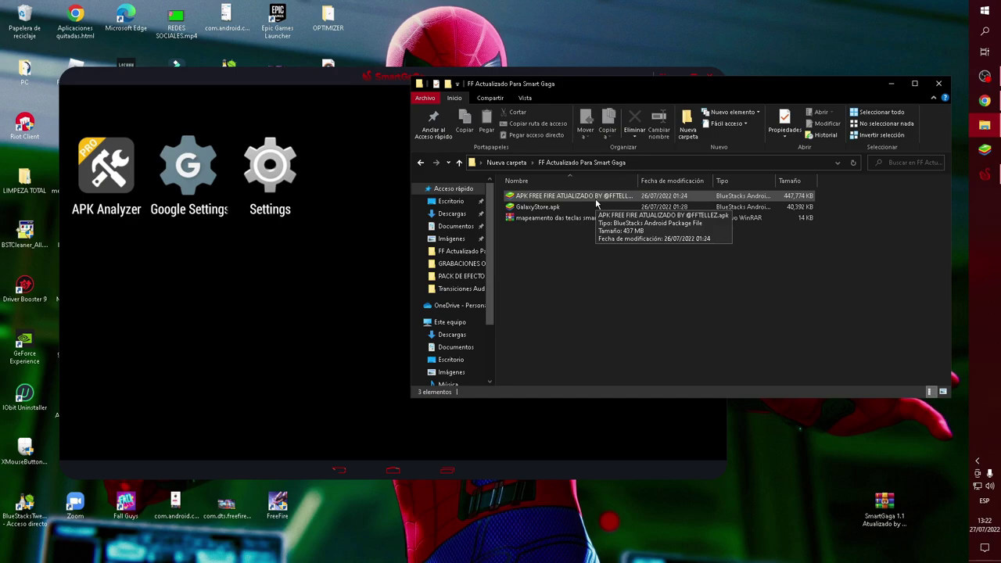
- Install the Free Fire APK and GalaxyStore.apk in the SmartGaGa emulator
left_click_drag(602, 202, 313, 325)
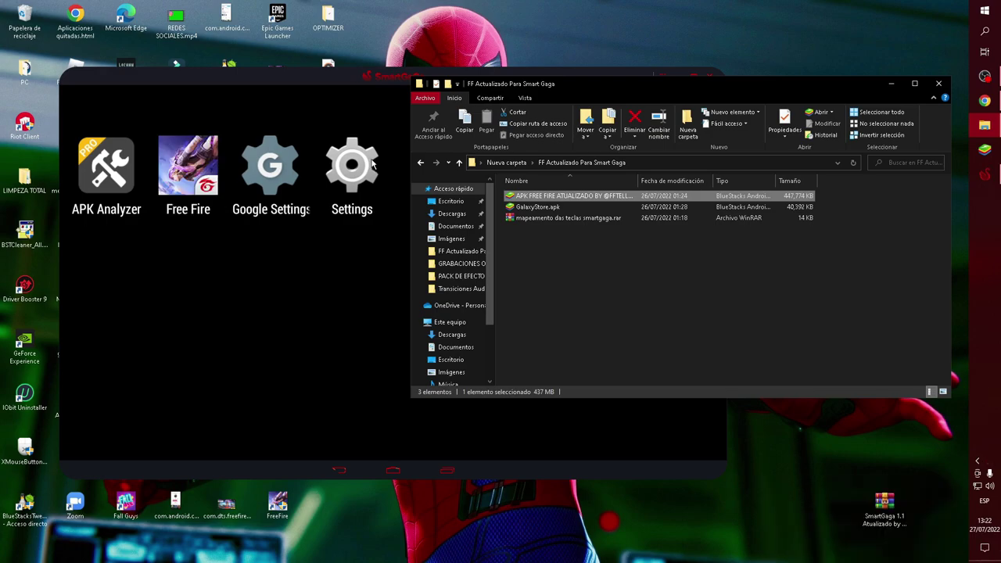
left_click(531, 207)
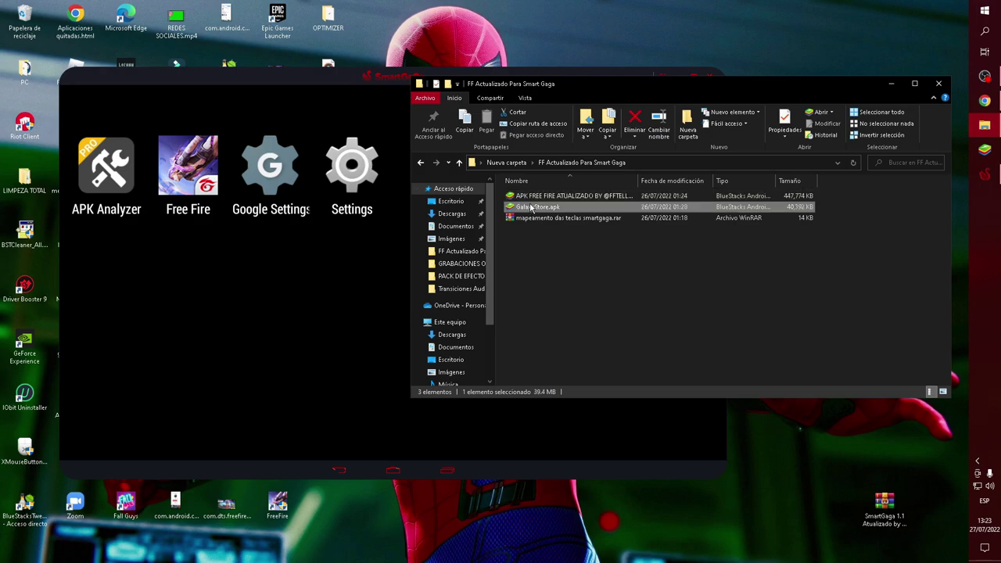
left_click_drag(531, 207, 277, 301)
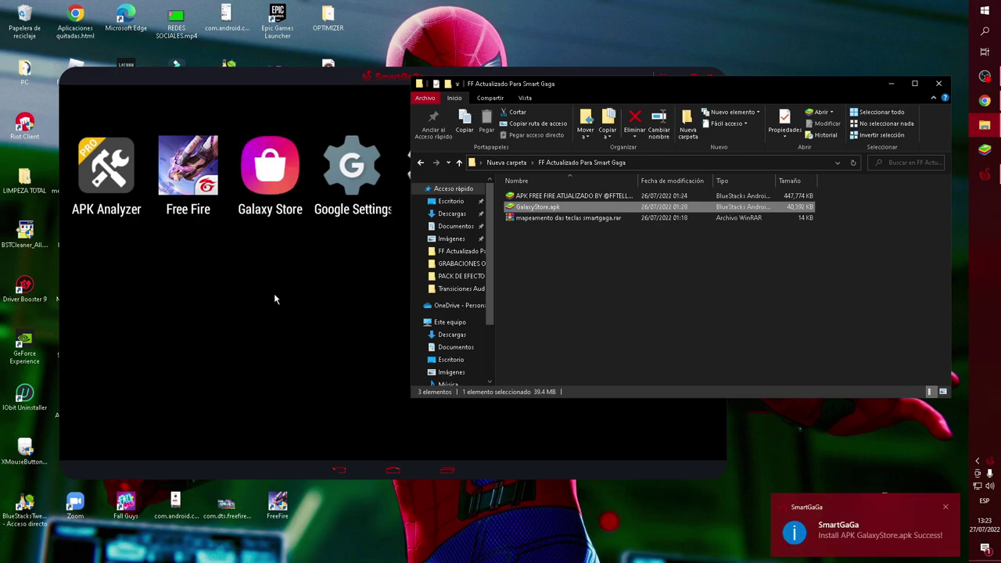
- Examine the .so libraries of the installed Free Fire package in APK Analyzer, and close the analyzer
left_click(275, 298)
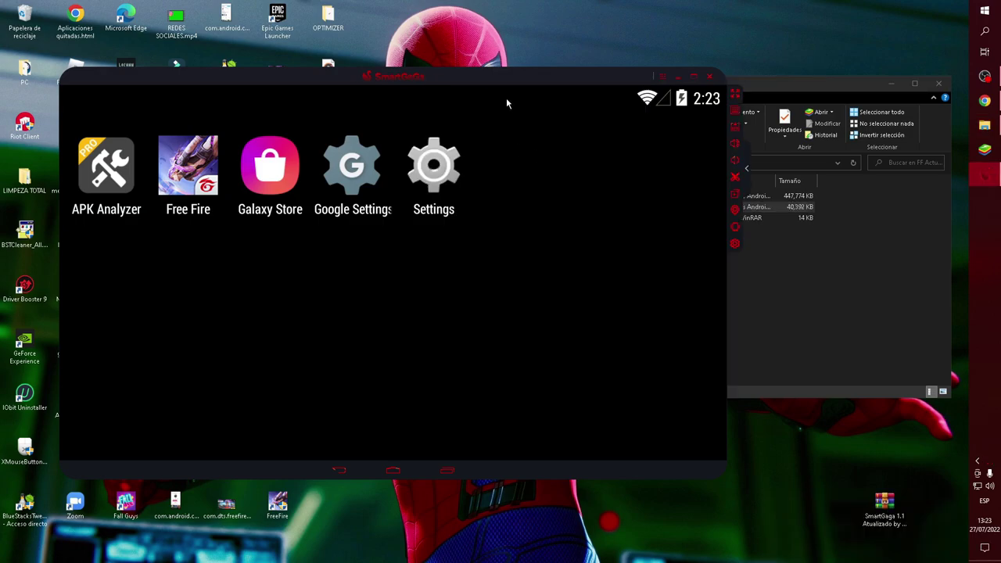
left_click_drag(513, 89, 660, 83)
left_click(261, 167)
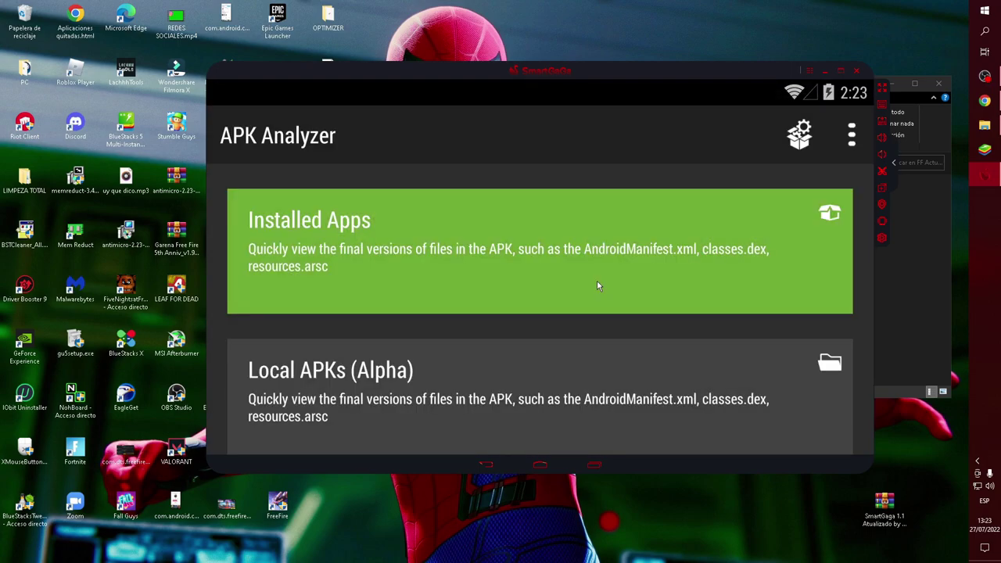
left_click(269, 224)
left_click(320, 260)
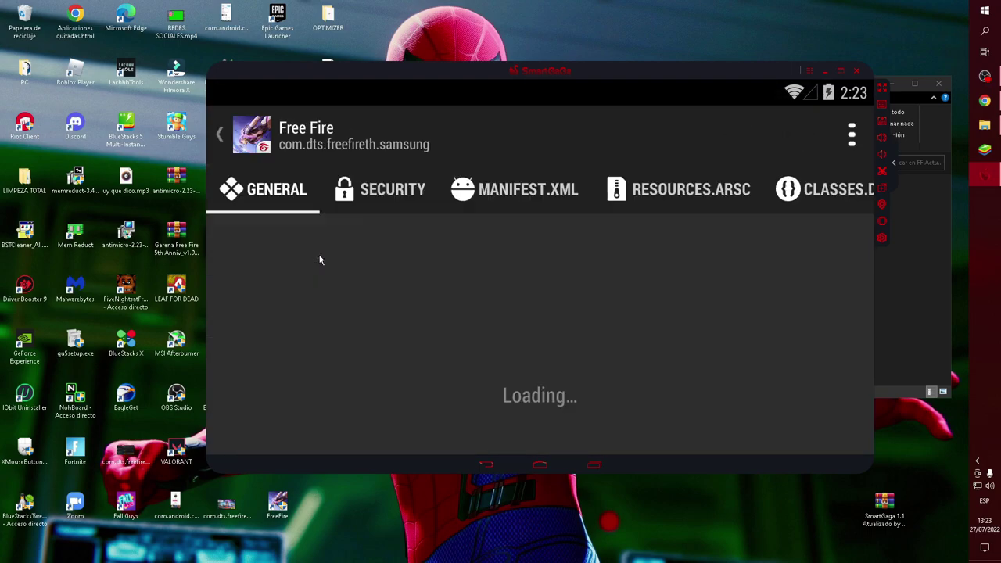
left_click_drag(782, 190, 502, 181)
left_click(849, 199)
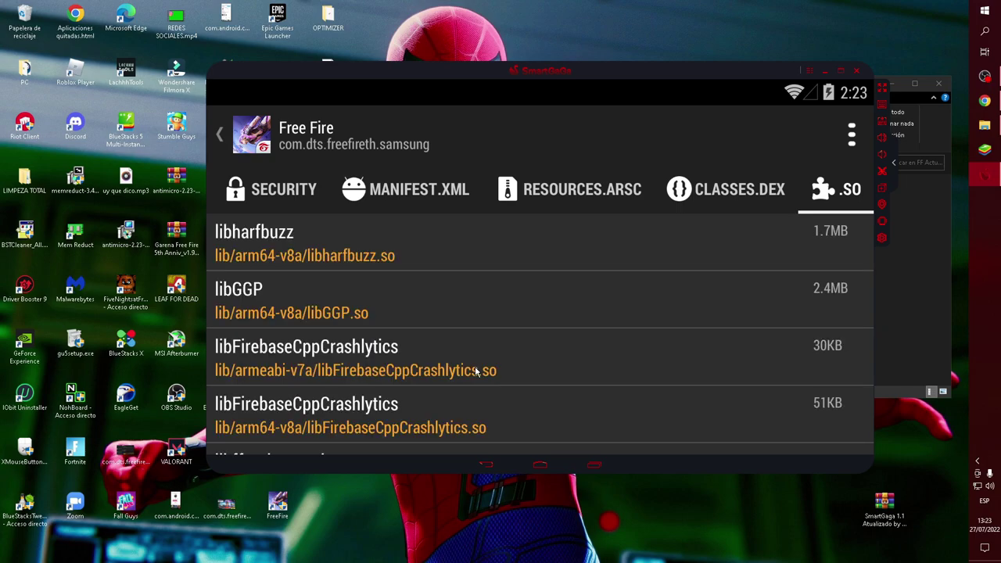
left_click_drag(372, 424, 492, 117)
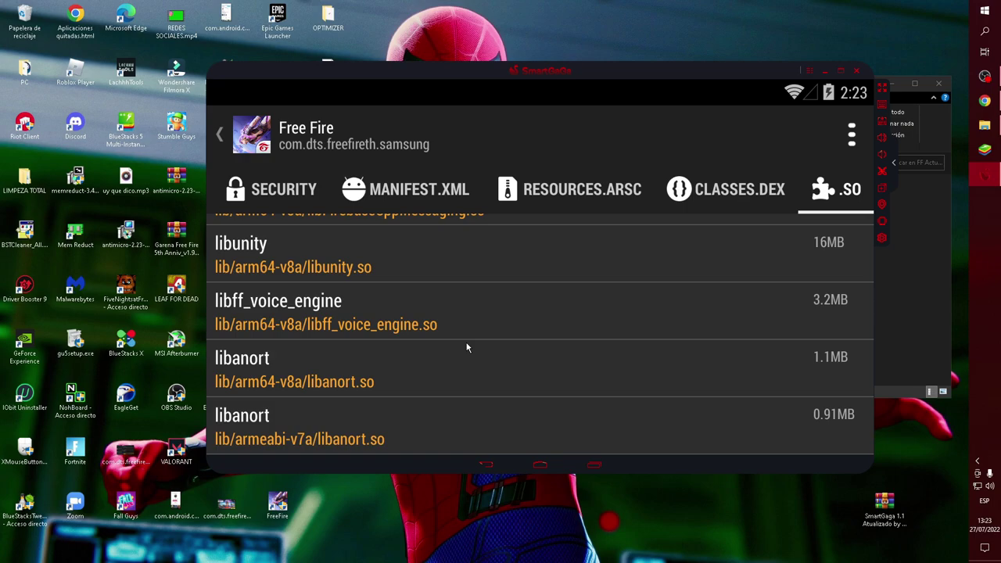
left_click(594, 464)
left_click_drag(773, 327, 800, 124)
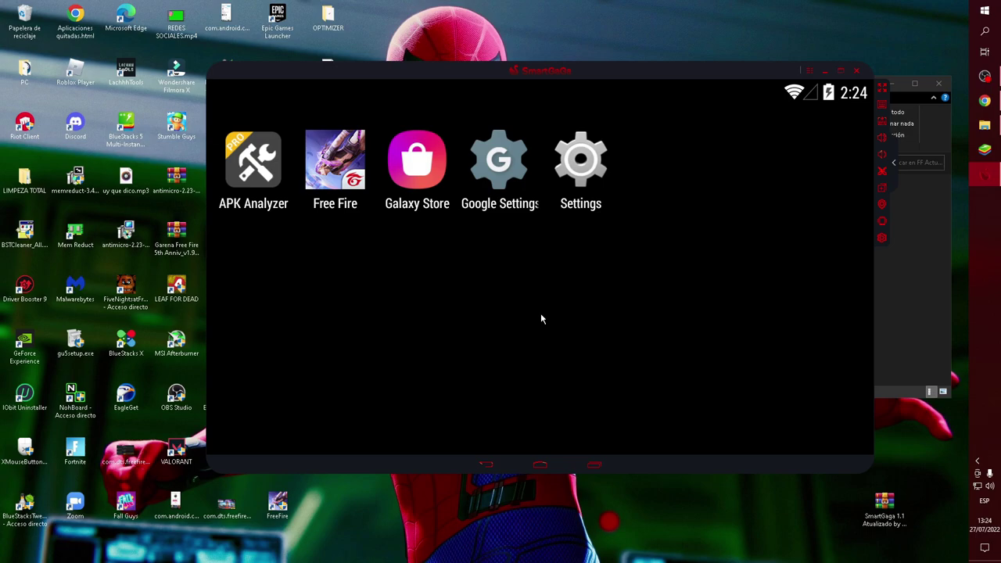
- Launch Free Fire and check the additional sign-in options on its login screen
left_click(313, 169)
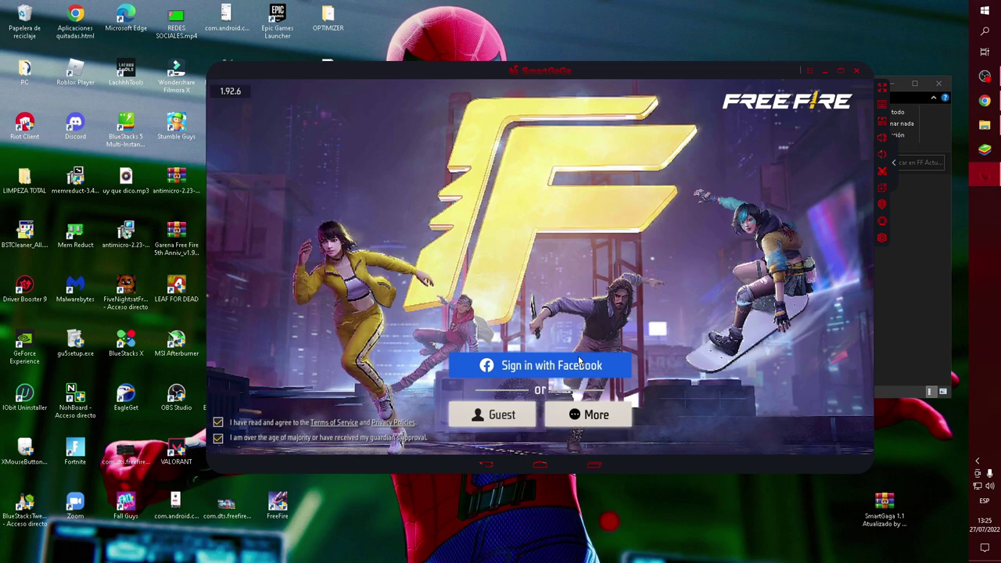
left_click(600, 421)
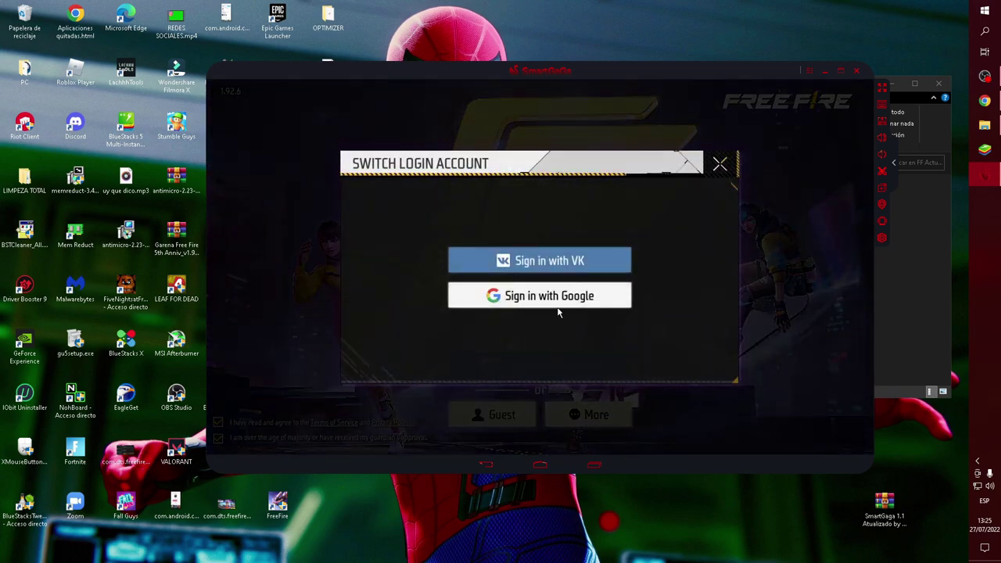
left_click(719, 163)
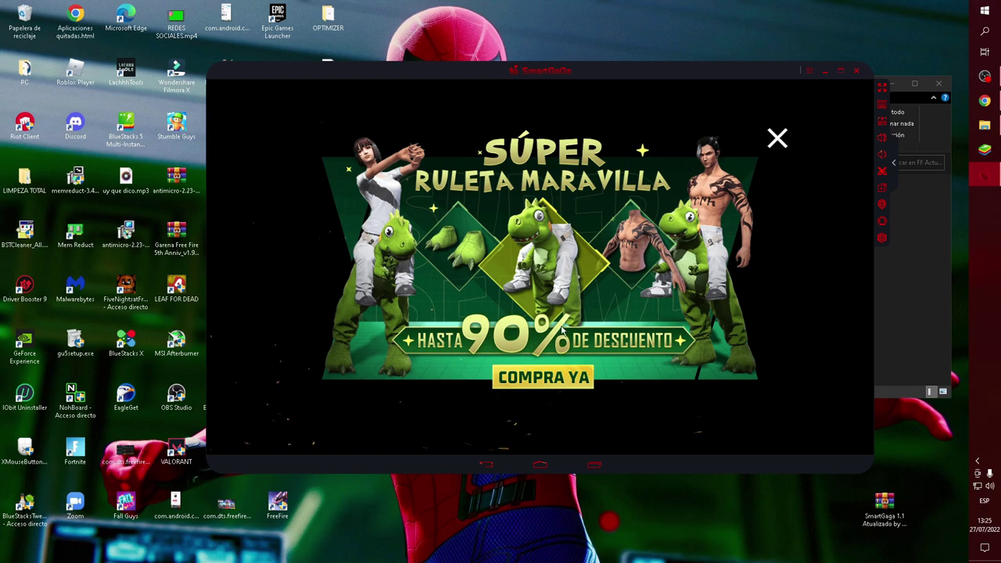
- Dismiss the promotional pop-ups in Free Fire and open the custom HUD editor from the Controls settings
left_click(777, 141)
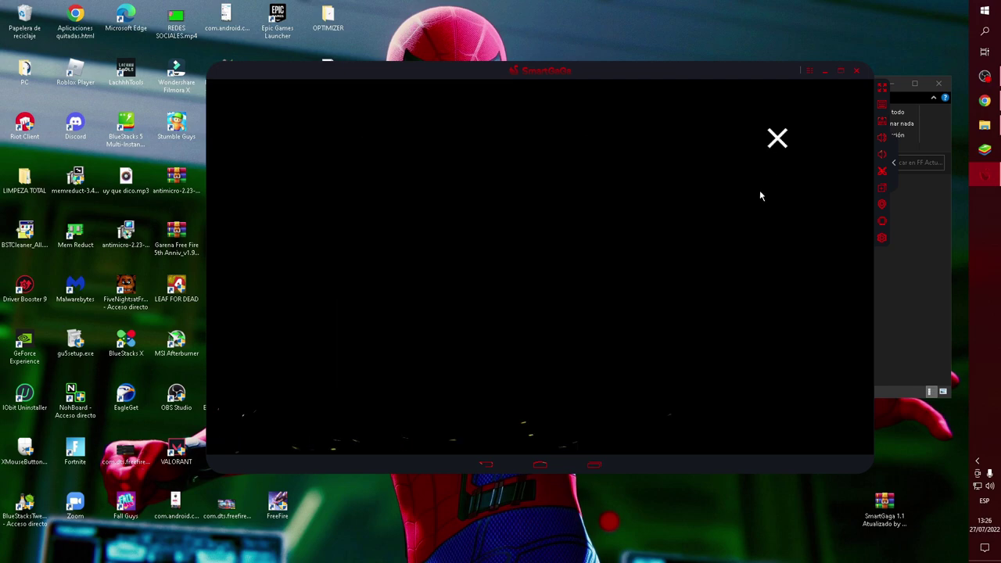
left_click(778, 148)
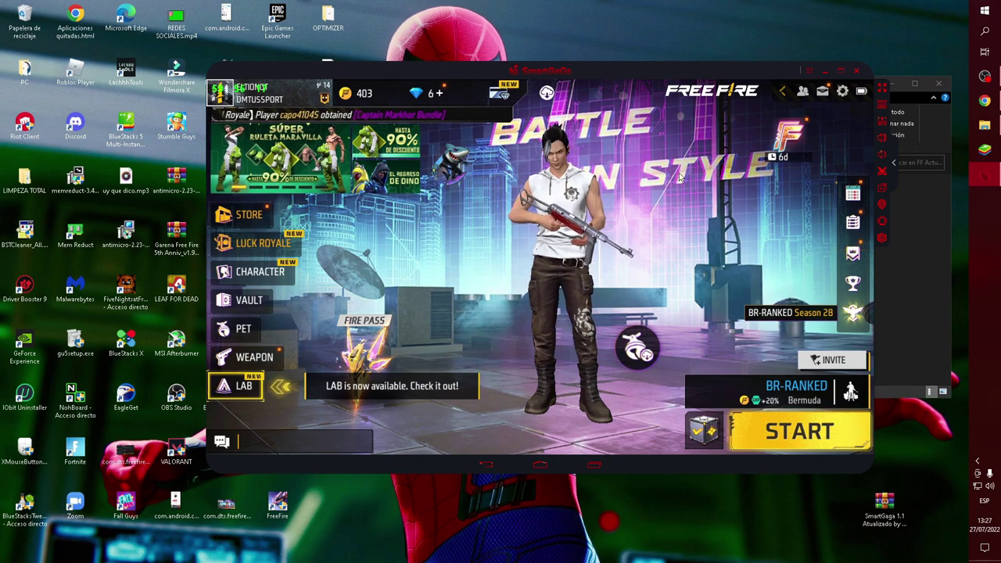
left_click(842, 91)
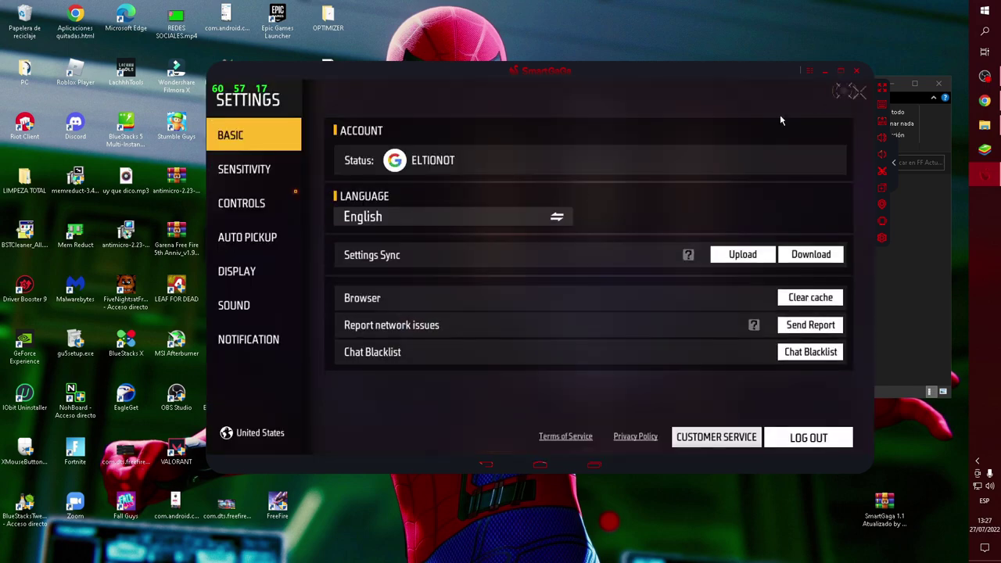
left_click(251, 211)
left_click(809, 440)
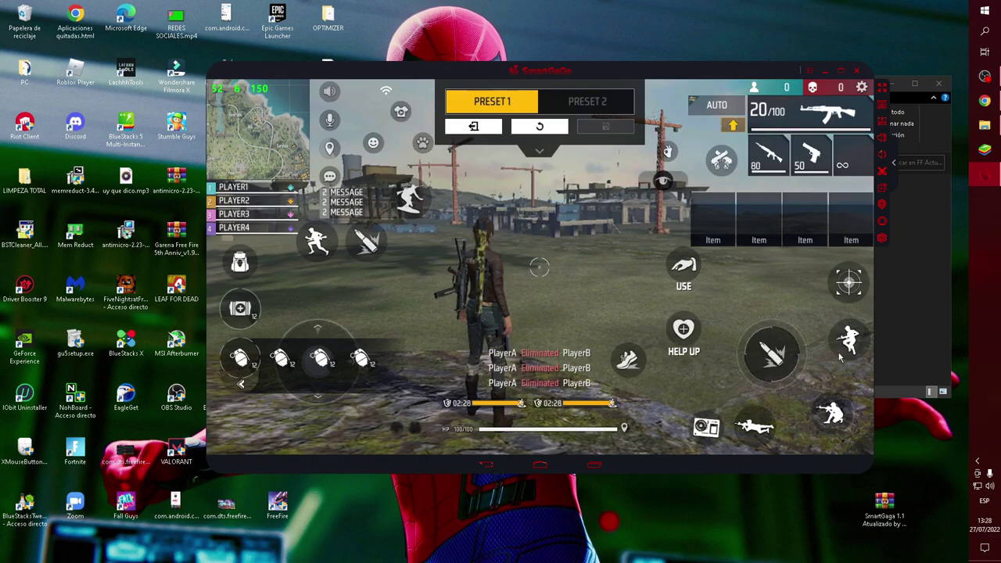
- Display the emulator's key mapping over the Free Fire HUD, save it, and minimize the emulator
left_click(884, 106)
left_click_drag(784, 71, 715, 67)
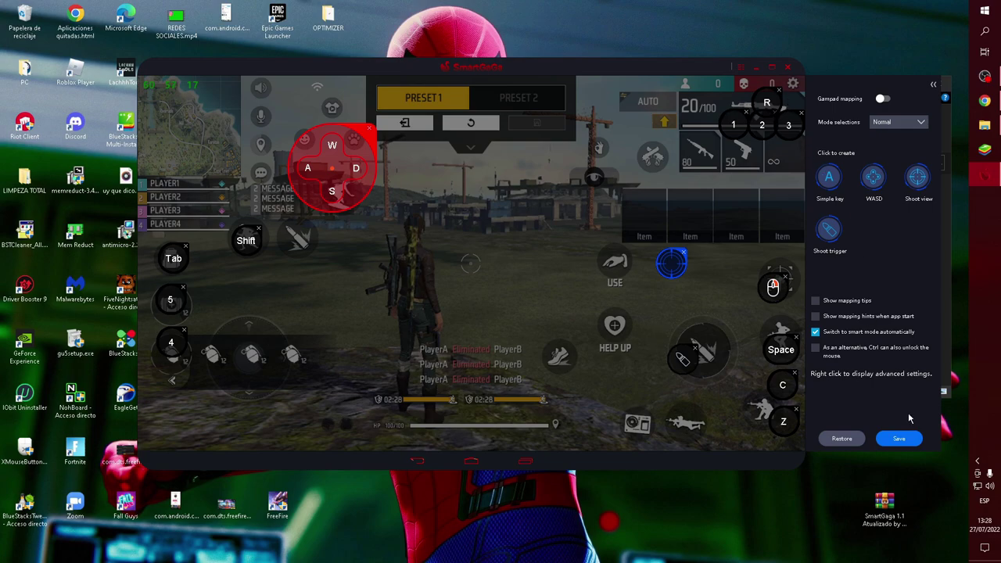
left_click(894, 436)
left_click(755, 68)
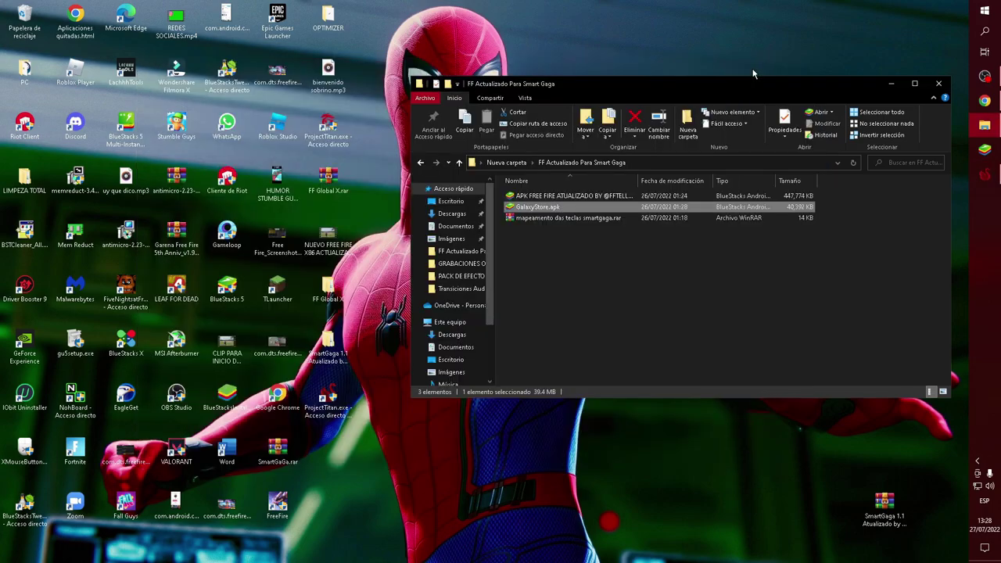
- Extract "mapeamento das teclas smartgaga.rar" into a folder of the same name and open its "mapeamento das teclas smartgaga tellez" subfolder
left_click(570, 219)
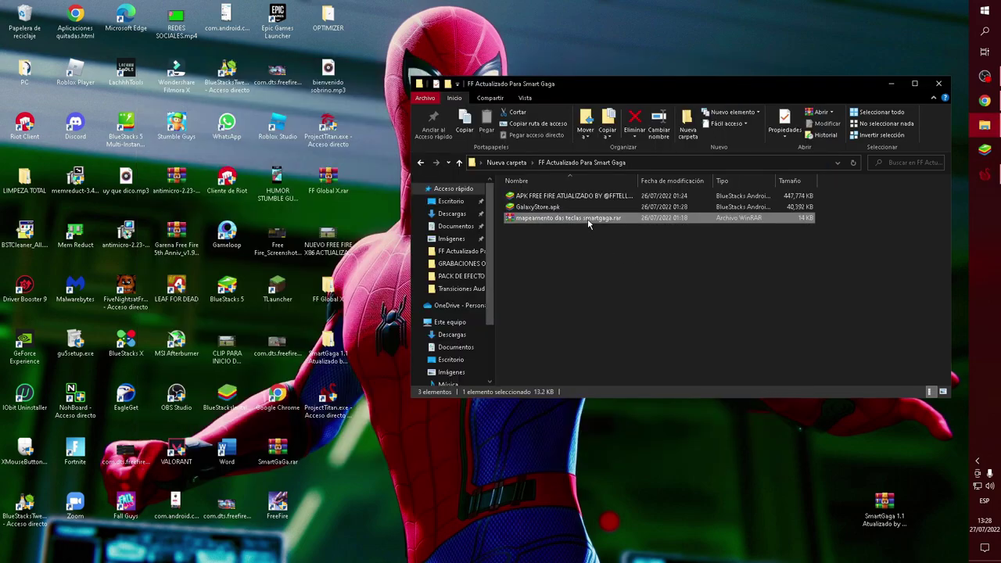
right_click(588, 224)
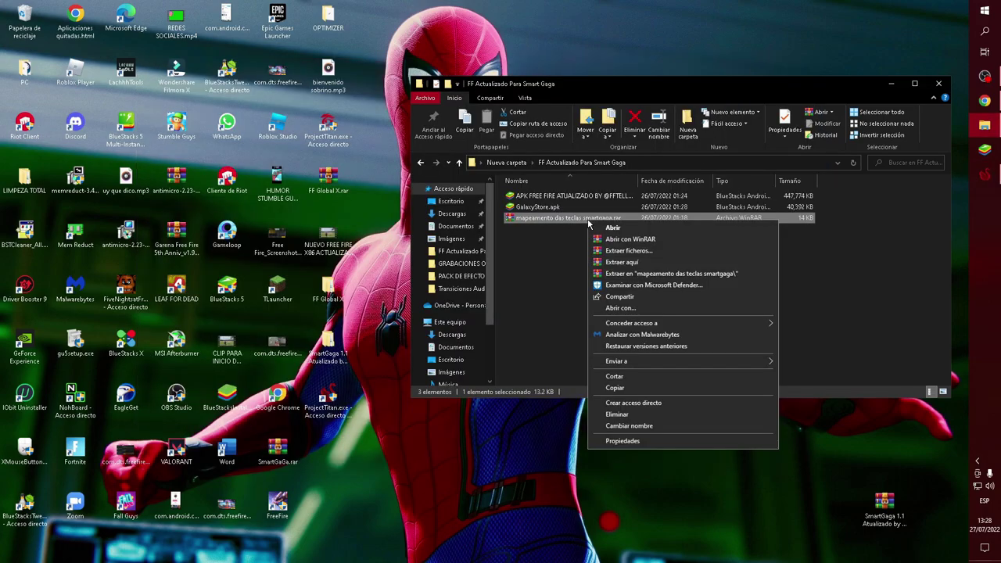
left_click(634, 275)
double_click(573, 197)
double_click(574, 197)
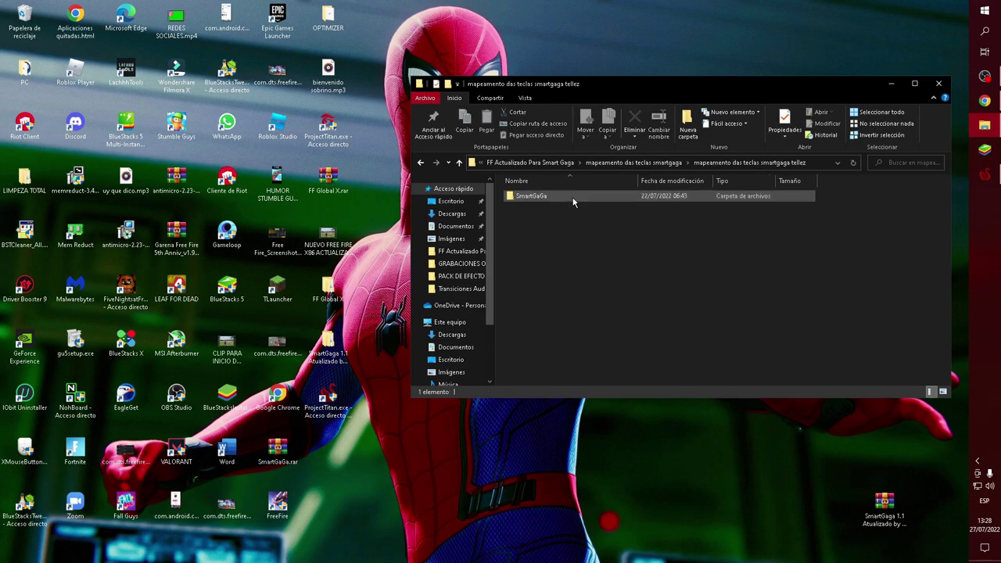
- Look inside the extracted SmartGaGa folder and return to its parent folder
double_click(573, 198)
key("alt+Left")
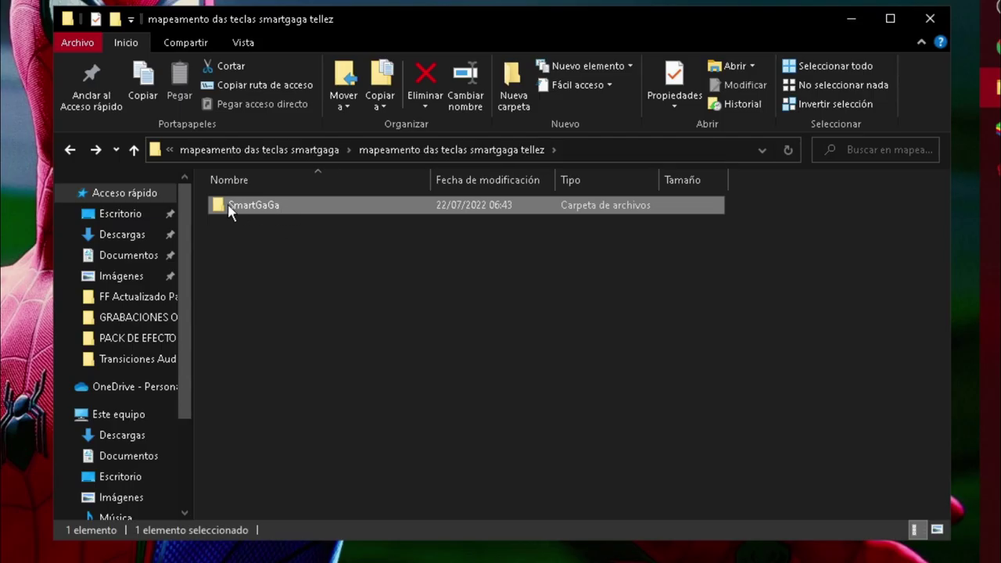
double_click(305, 215)
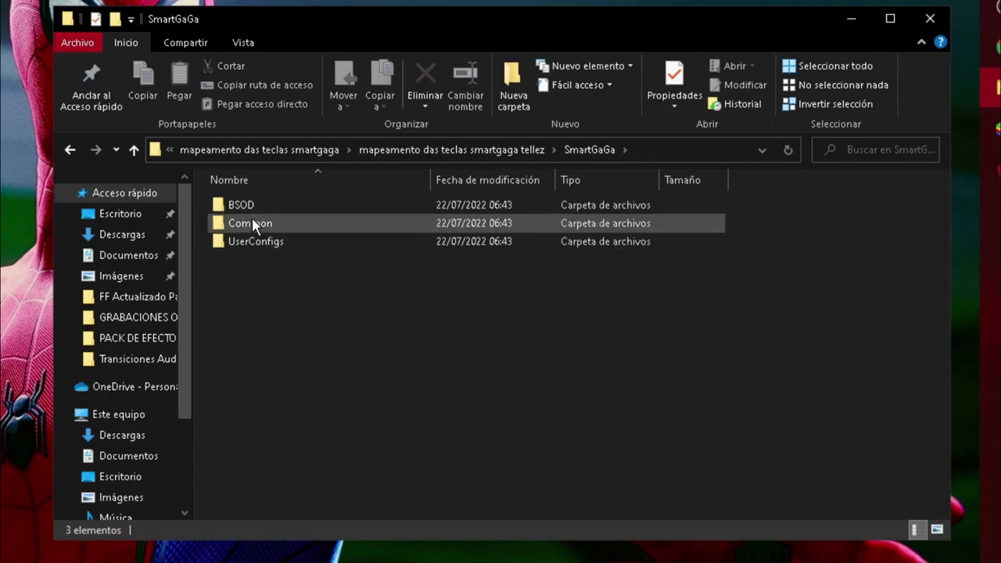
key("alt+Left")
left_click(309, 210)
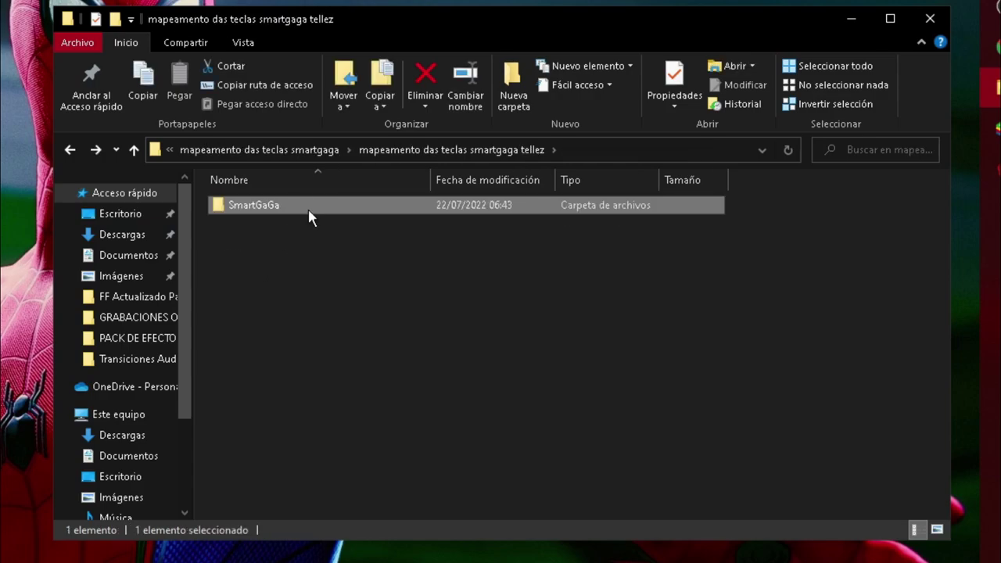
- Copy the extracted SmartGaGa folder to the clipboard
left_click(361, 296)
right_click(391, 204)
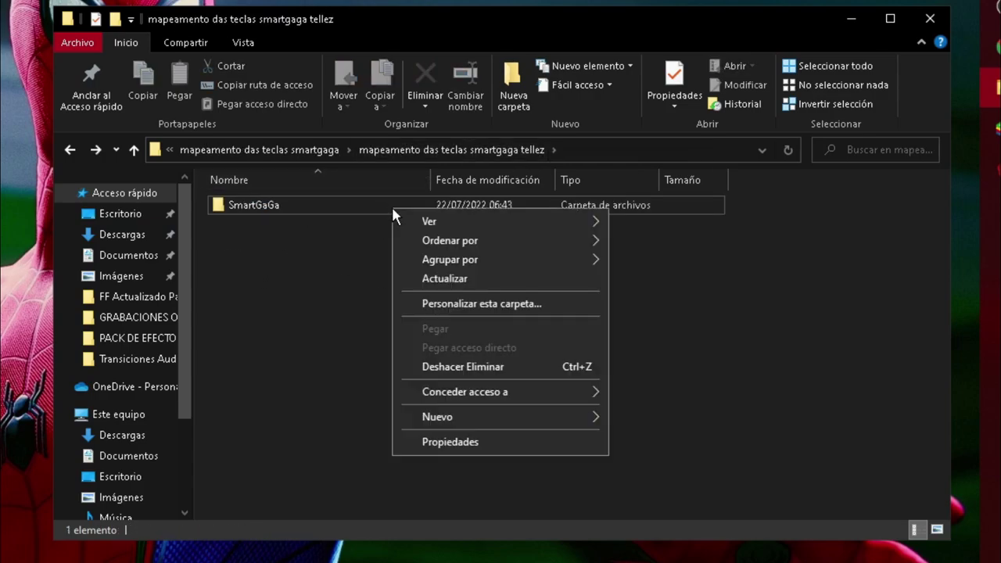
left_click(370, 206)
right_click(369, 205)
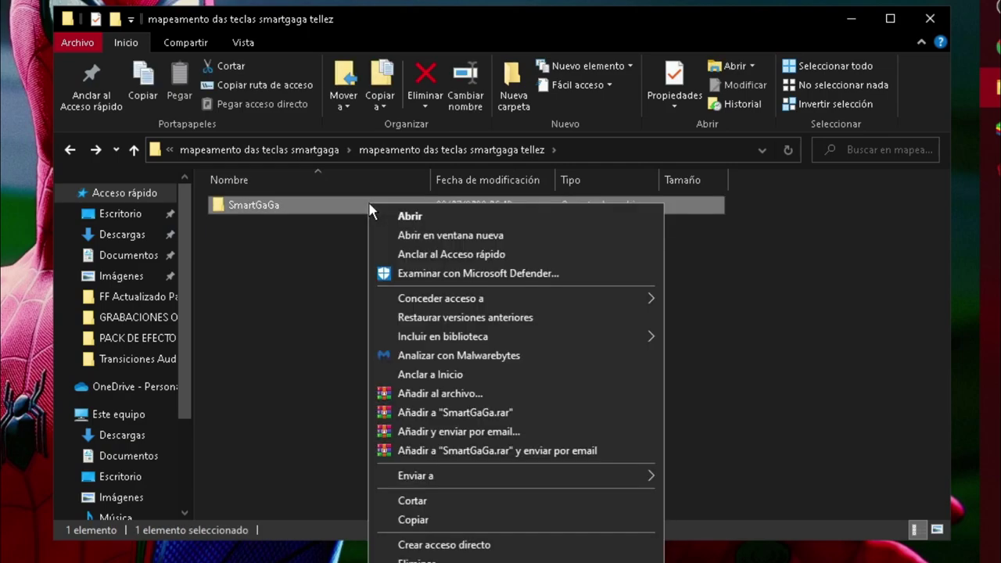
left_click(438, 520)
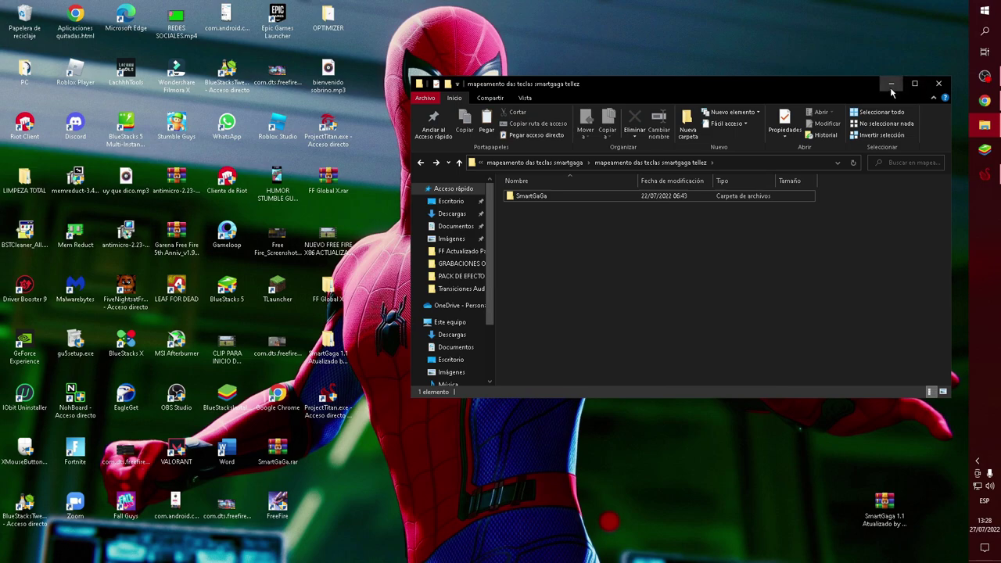
- Minimize the extracted folder's window and open the %appdata% location with the Run command
left_click(892, 78)
left_click(633, 192)
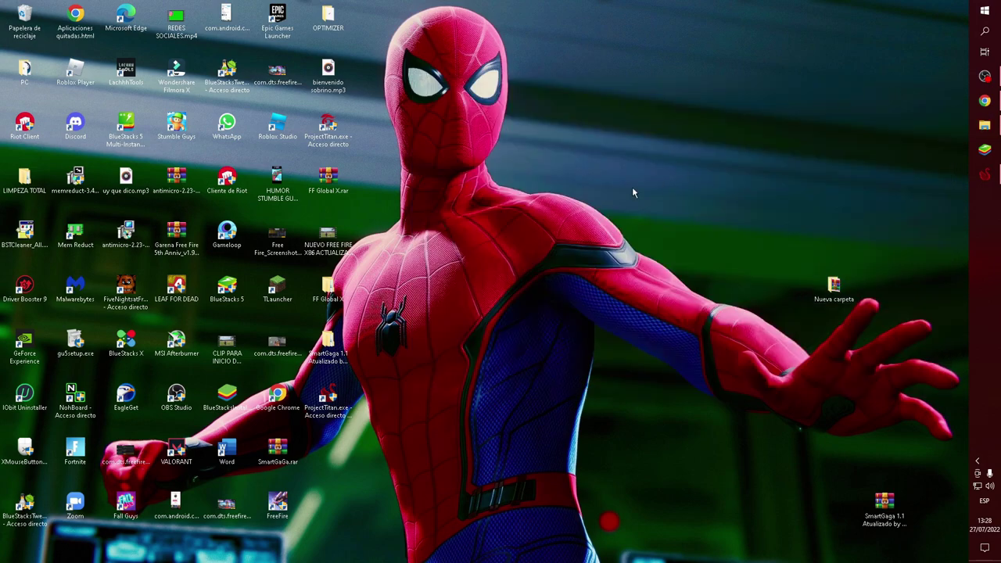
key("super+r")
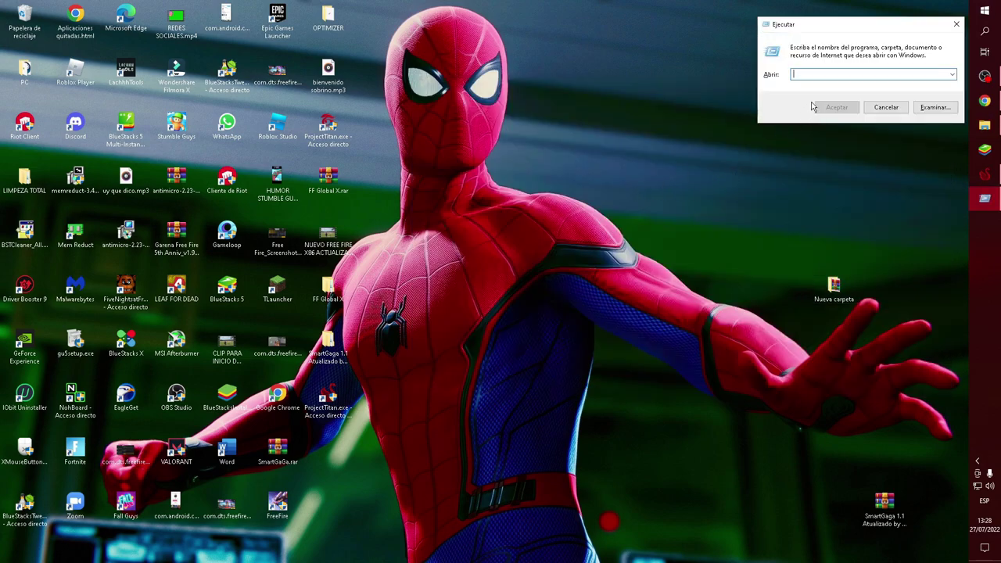
type("%appdata%")
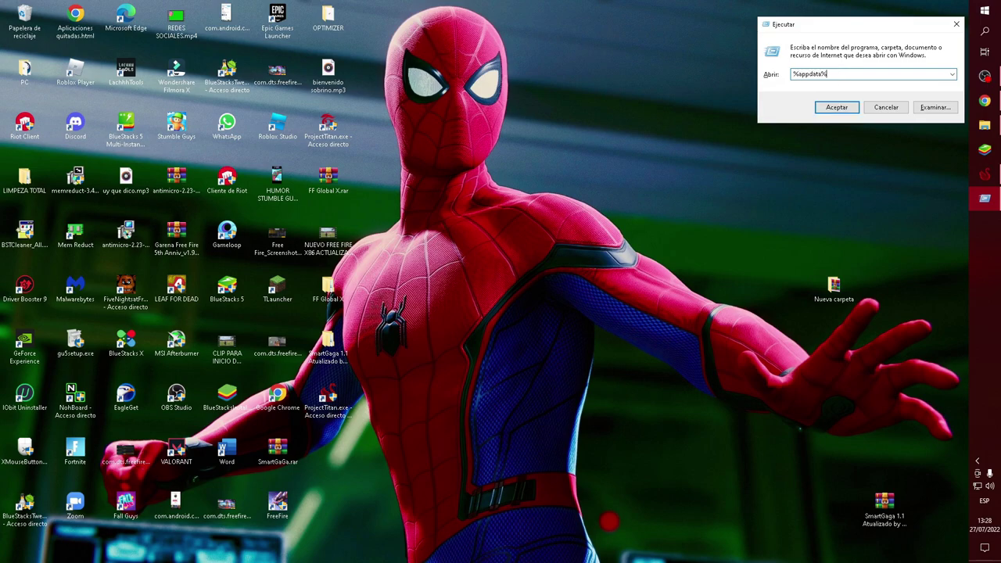
key("Return")
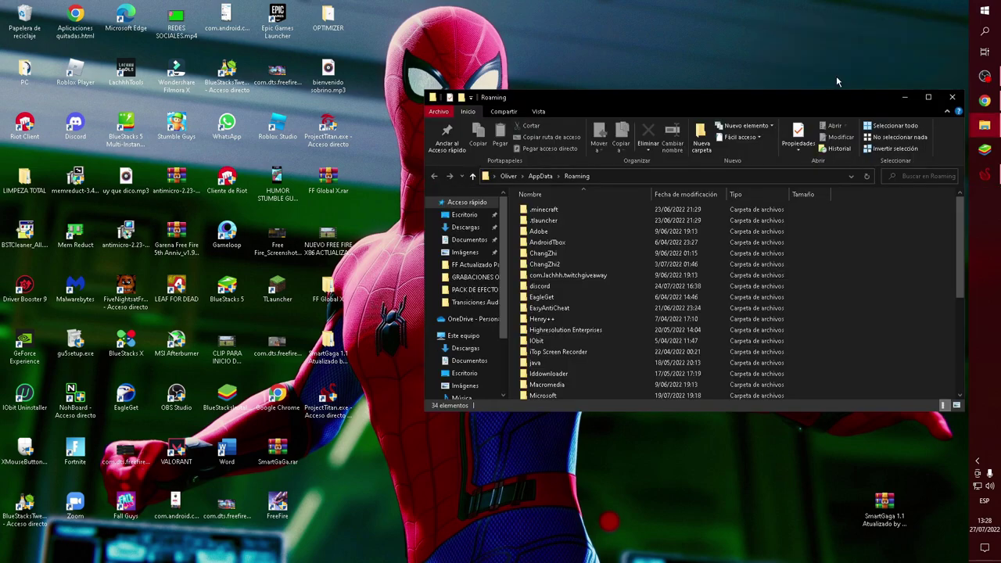
- Open the SmartGaGa folder inside Roaming and delete its BSOD subfolder
left_click_drag(837, 105, 702, 87)
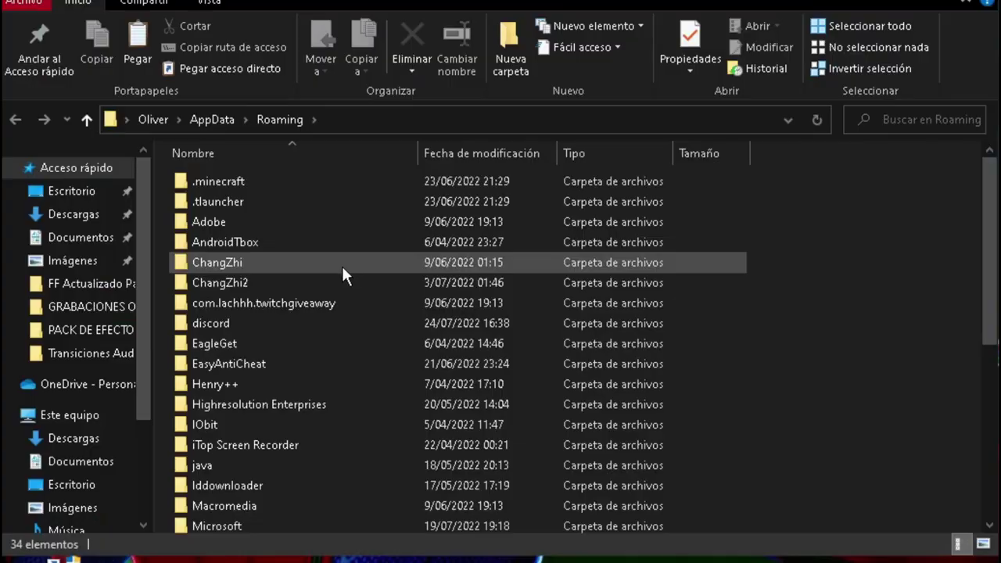
scroll(329, 337, "down", 6)
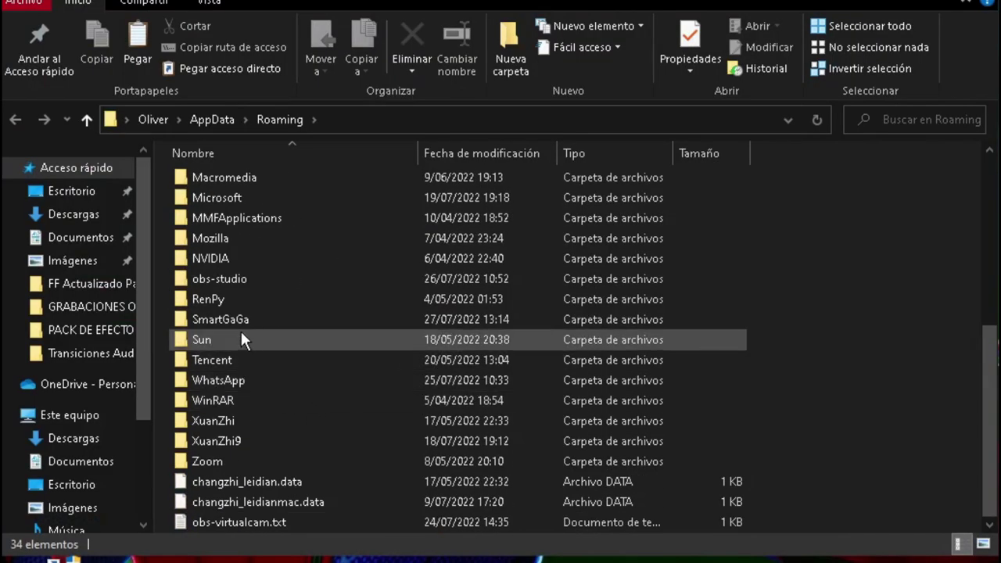
left_click(241, 319)
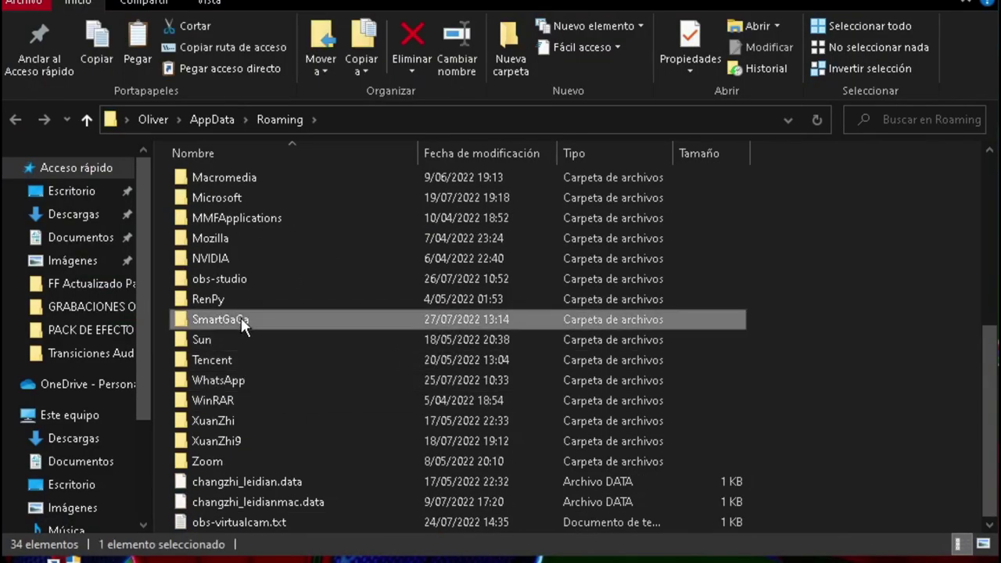
double_click(241, 317)
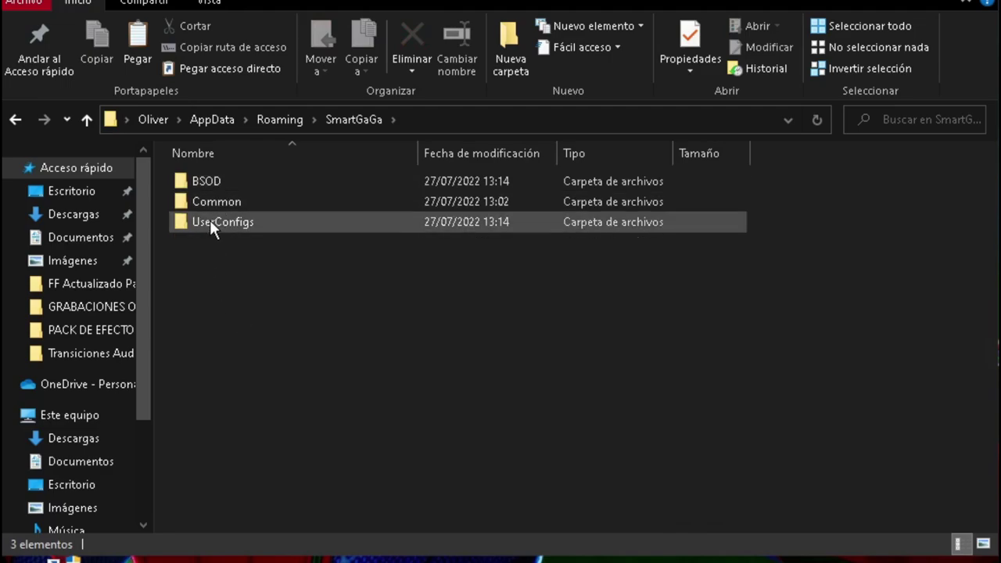
left_click(218, 180)
key("Delete")
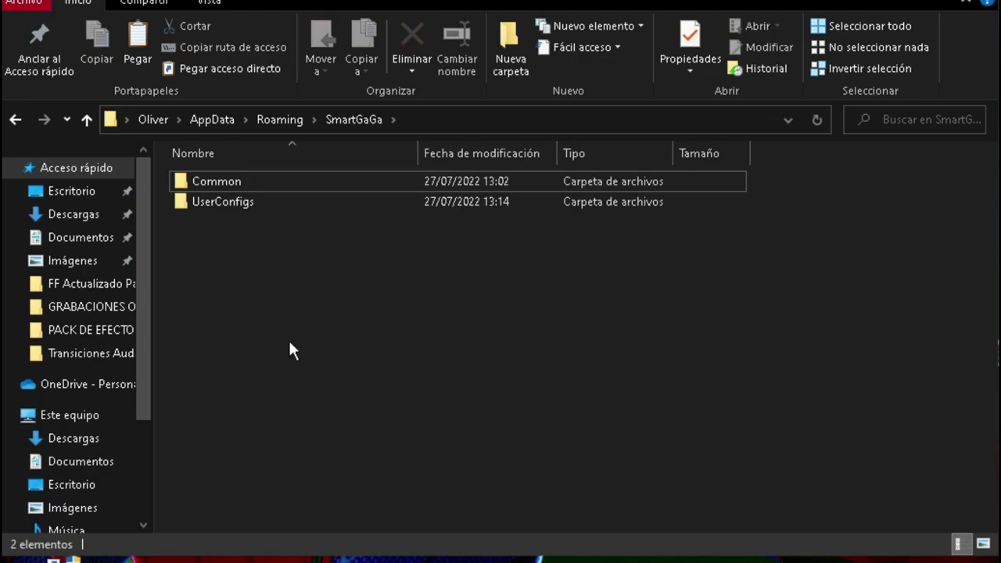
- Paste the copied SmartGaGa folder into Roaming, replacing the existing files, and close the folder window after checking its contents
left_click(16, 120)
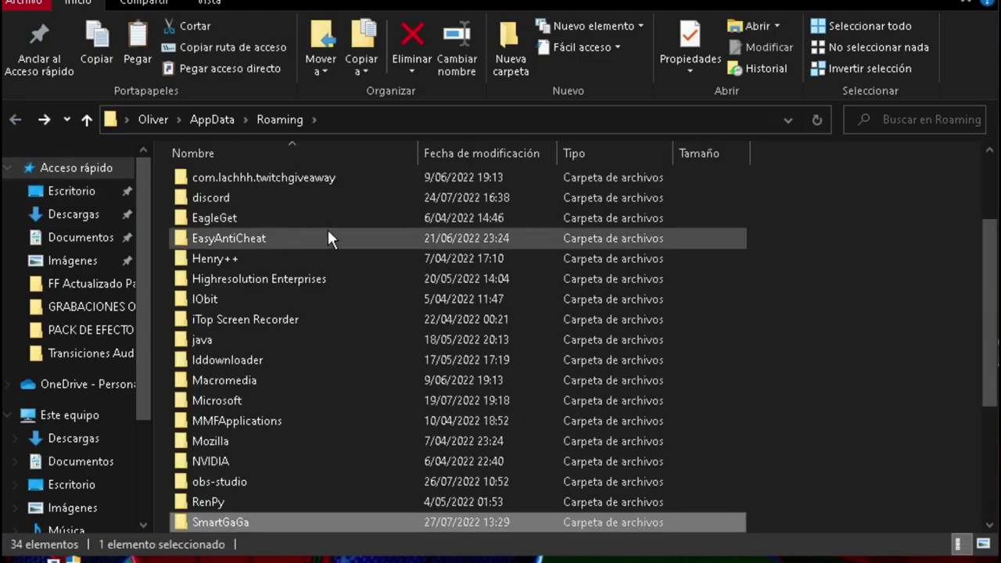
left_click(874, 326)
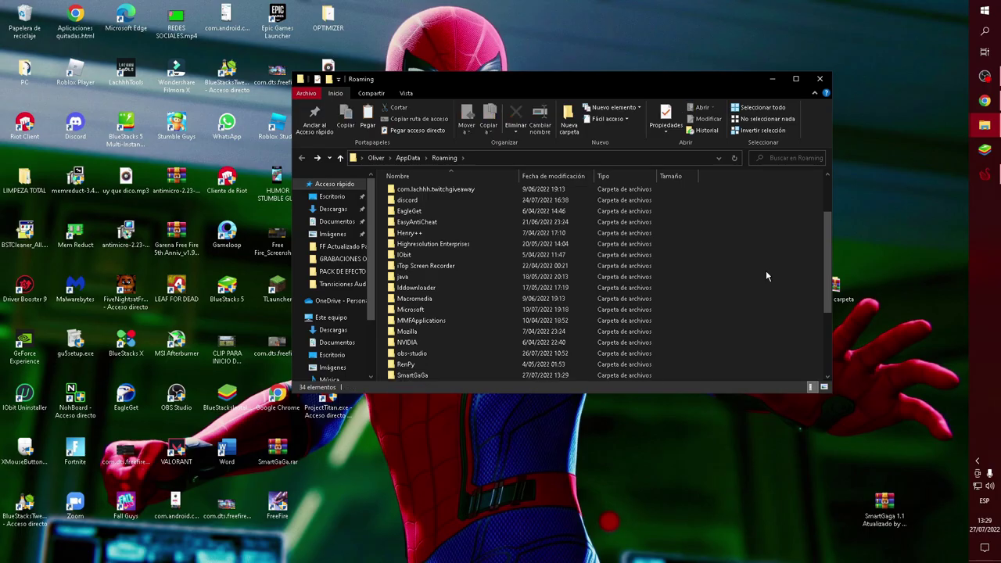
scroll(875, 327, "down", 1)
right_click(766, 270)
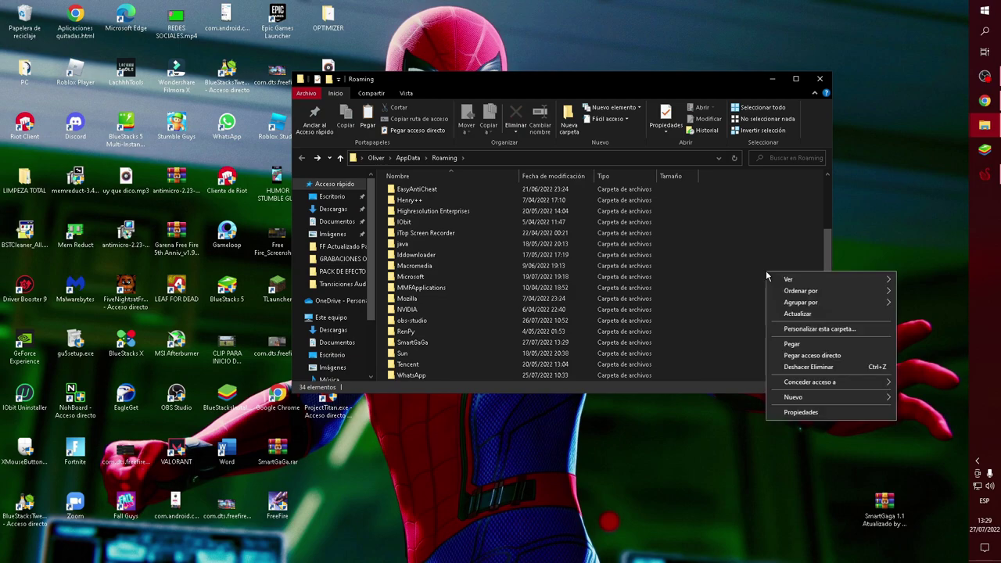
left_click(795, 345)
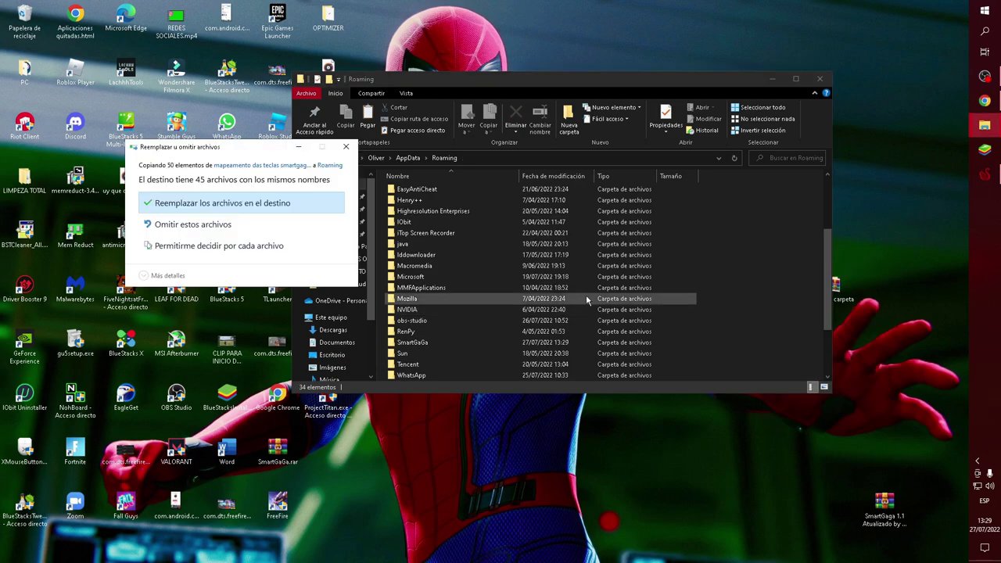
left_click(197, 200)
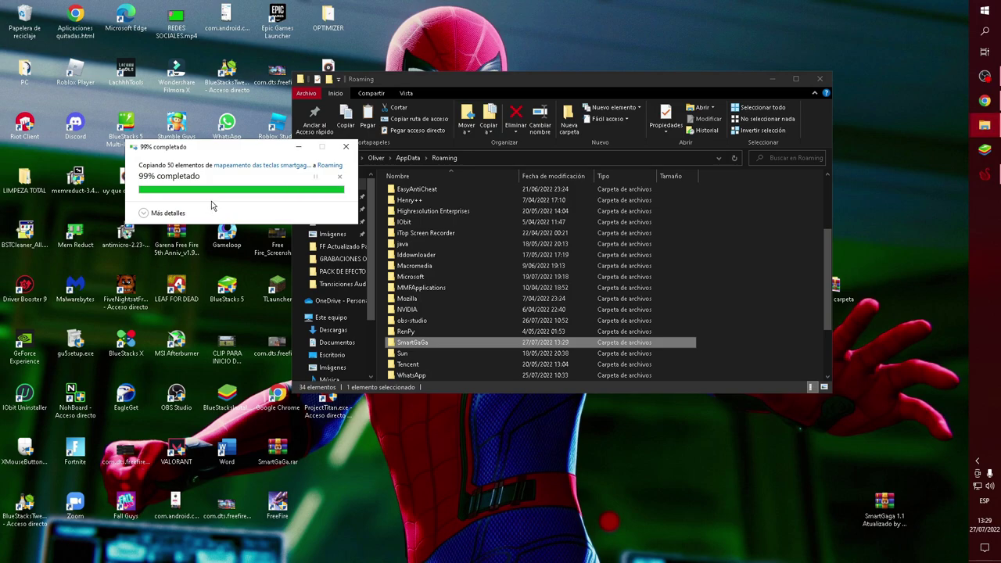
double_click(438, 342)
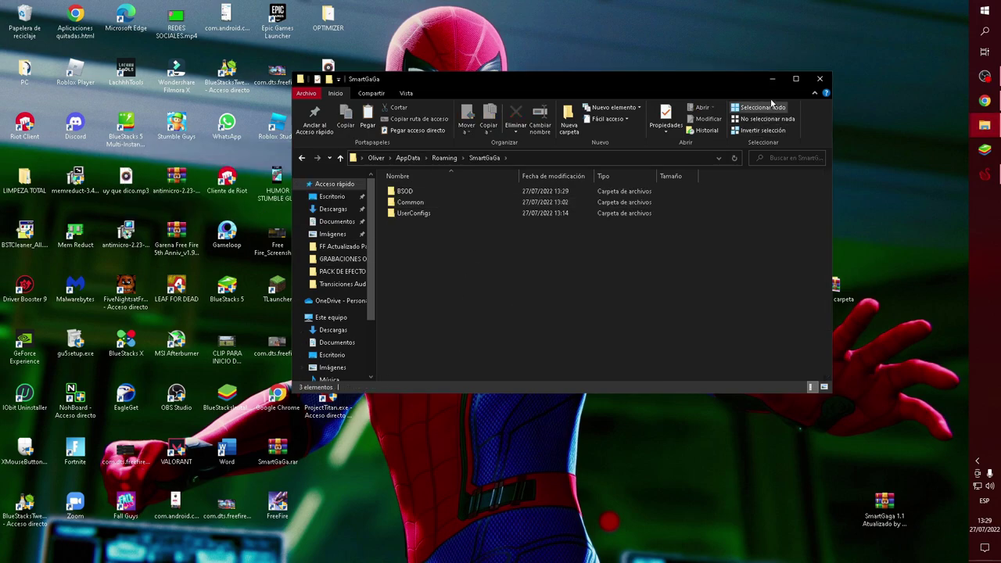
left_click(820, 81)
- Close the running SmartGaGa emulator and restart it as administrator from the "ProjectTitan.exe - Acceso directo (2)" desktop shortcut
left_click(985, 174)
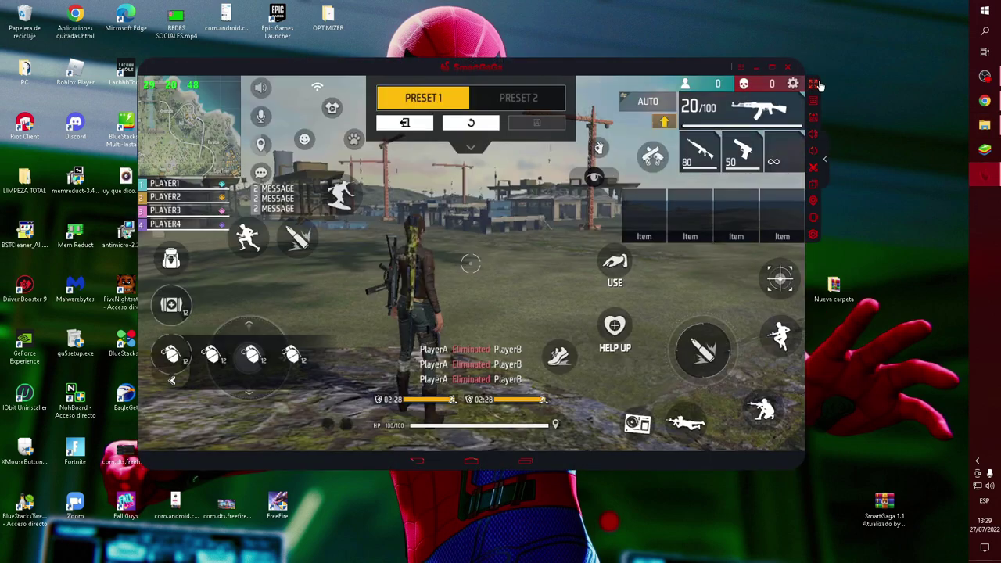
left_click(788, 66)
left_click(435, 304)
right_click(648, 229)
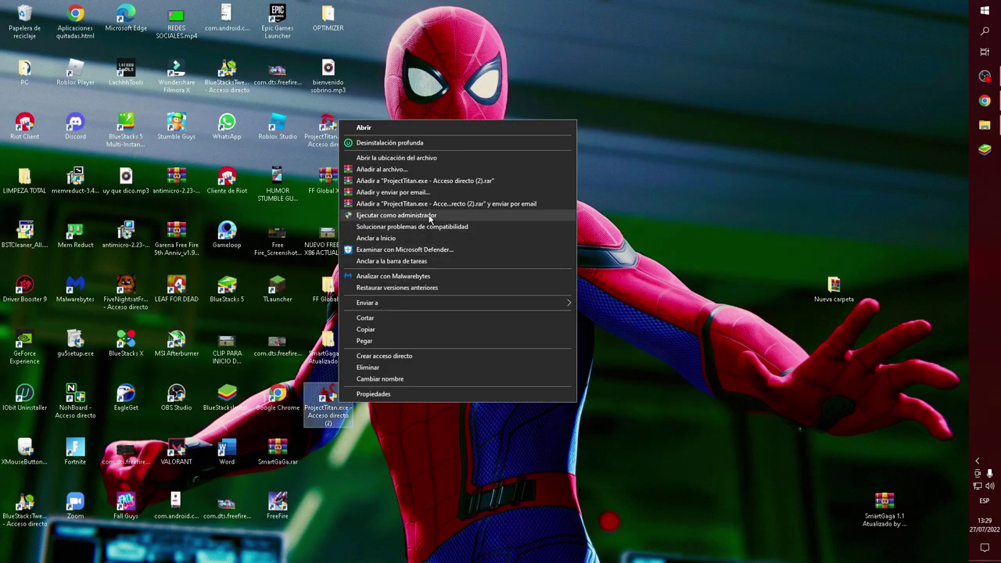
left_click(429, 219)
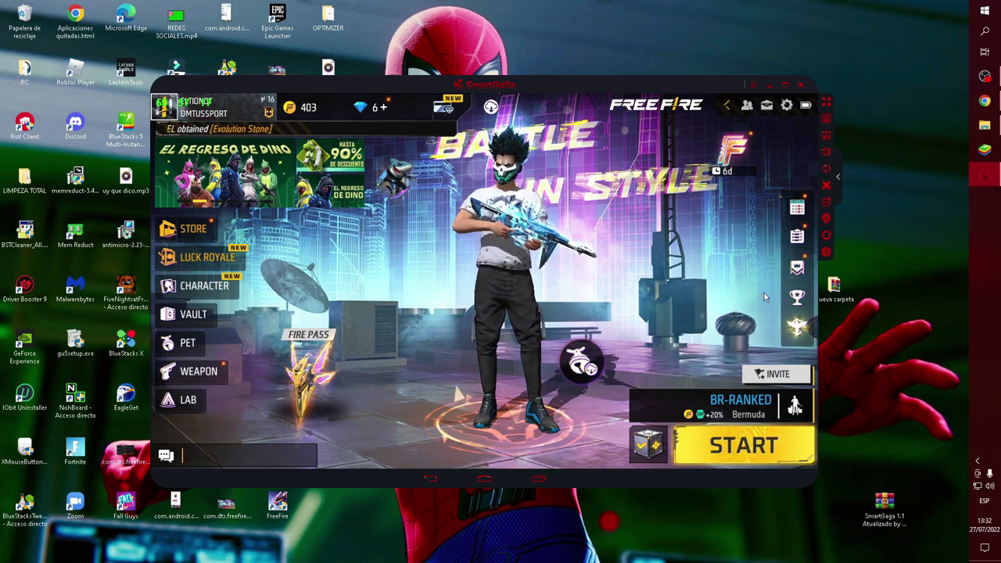
- Show the emulator's key mapping over Free Fire's custom HUD and move the WASD control onto the movement joystick
left_click(787, 104)
left_click(186, 217)
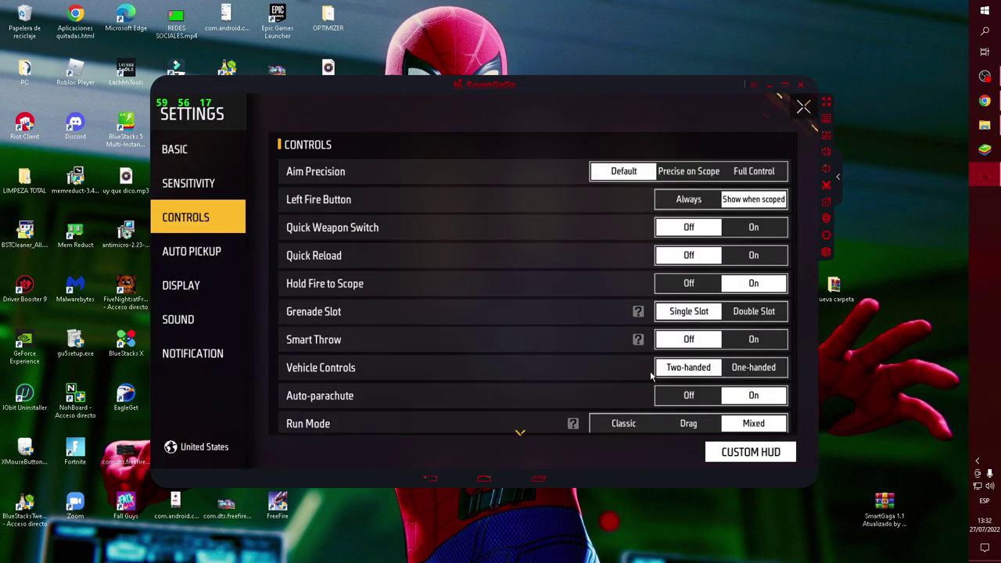
left_click(750, 453)
left_click(826, 122)
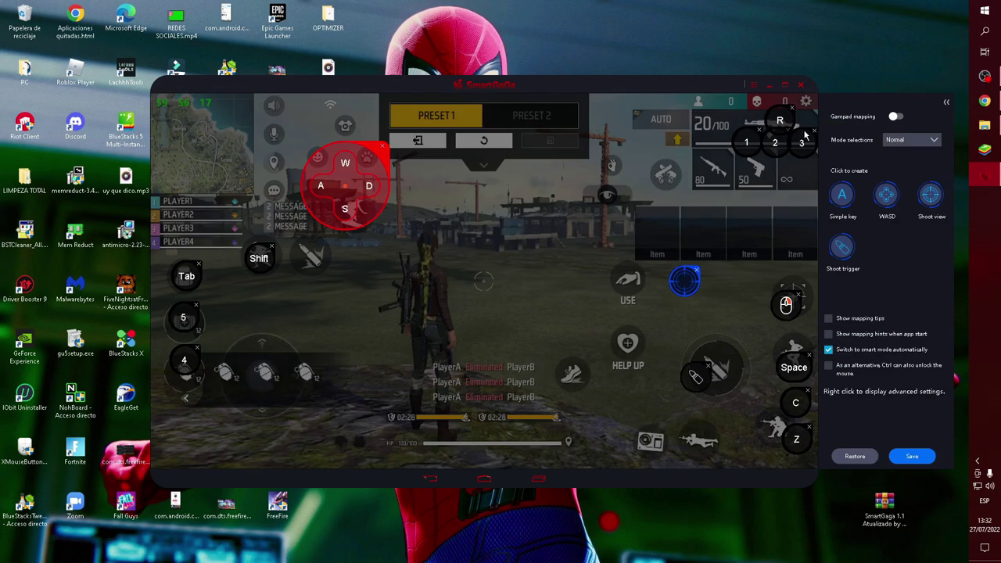
left_click_drag(668, 87, 653, 35)
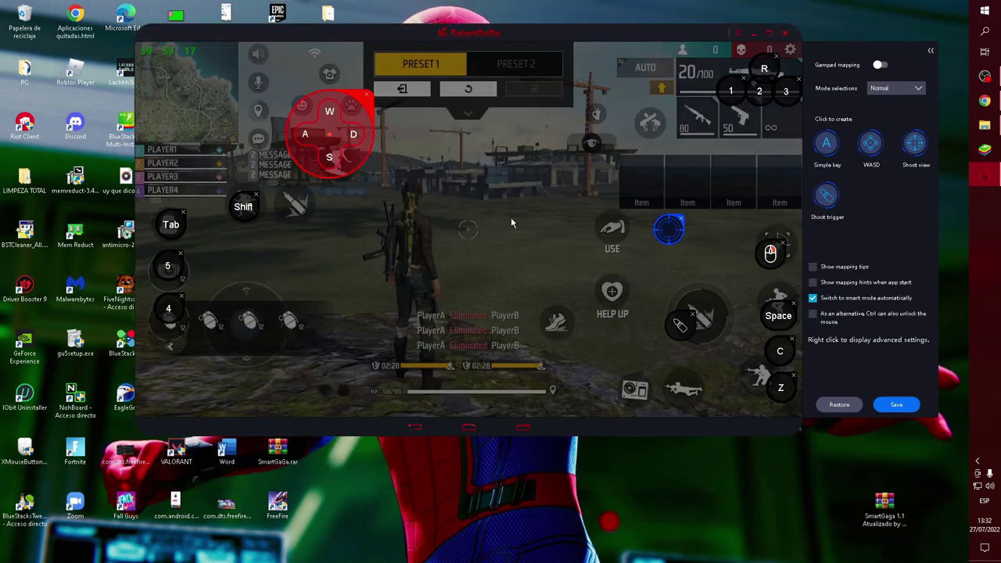
left_click_drag(329, 133, 261, 304)
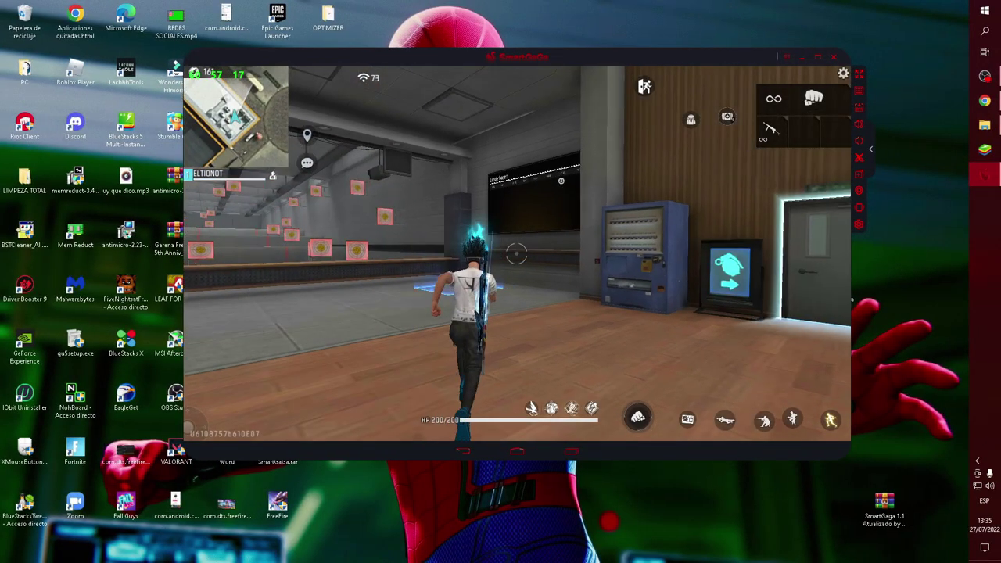
- Test the mapped movement, jump, first-weapon and shooting controls in Free Fire's training room
key("w")
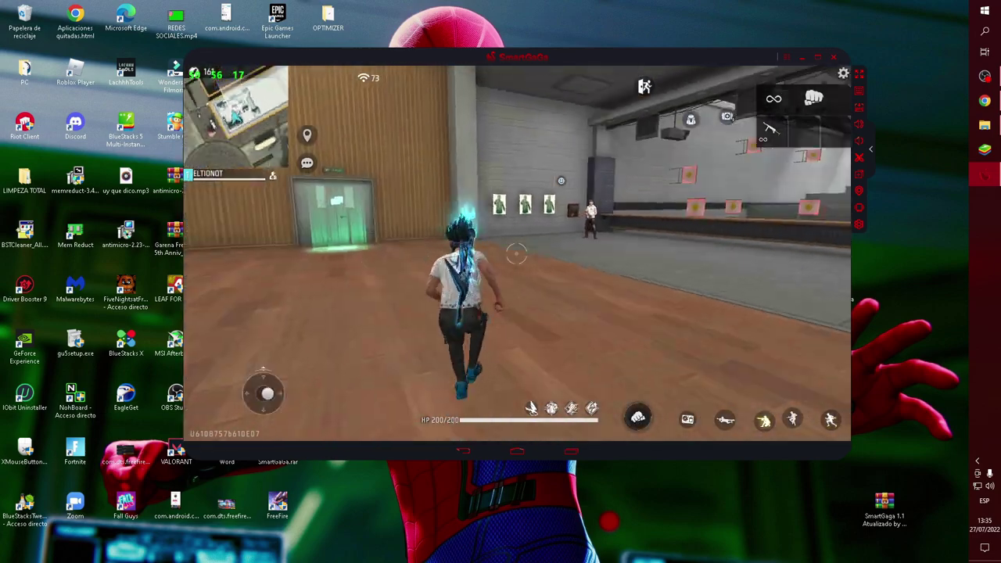
key("space")
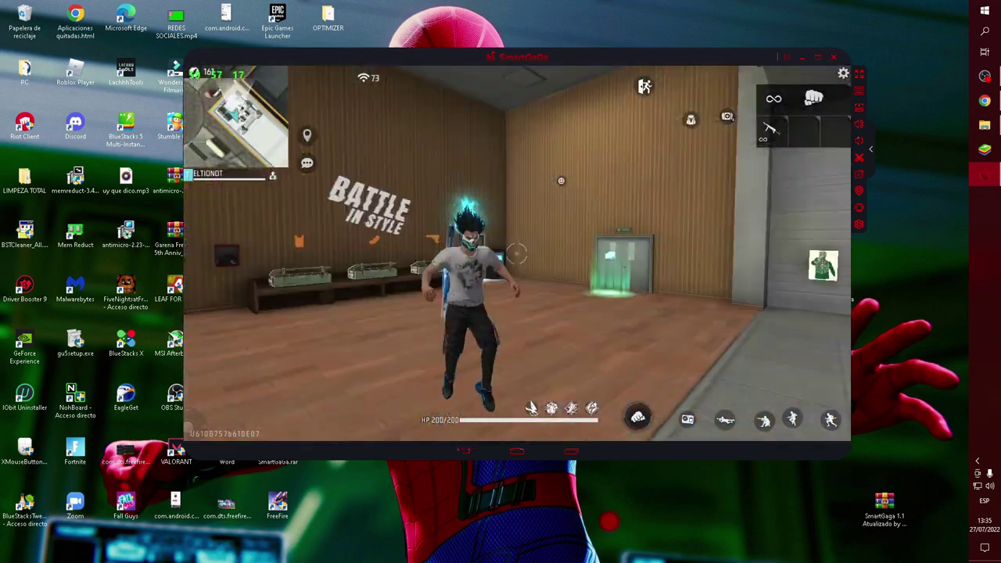
key("s")
key("space")
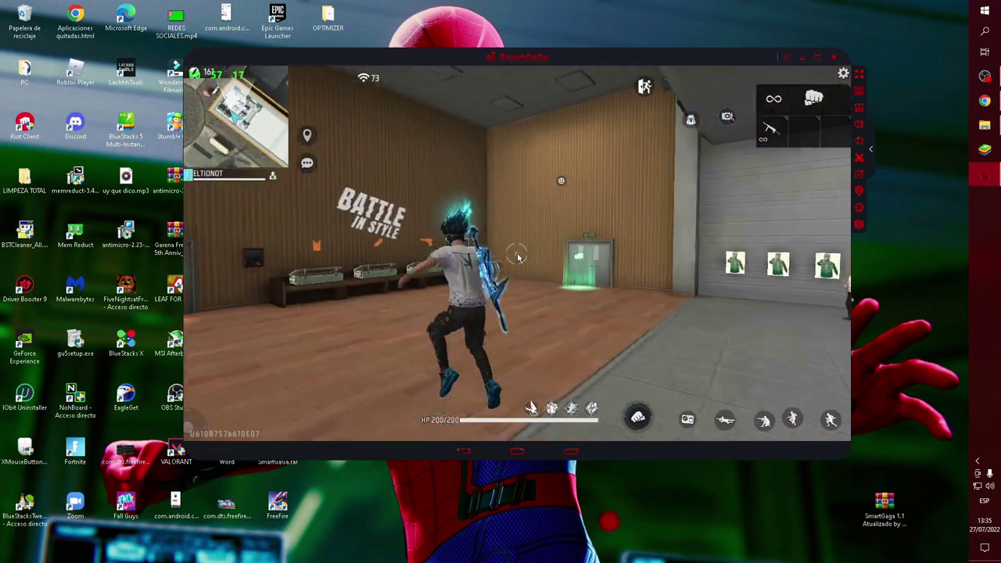
key("w")
key("1")
key("space")
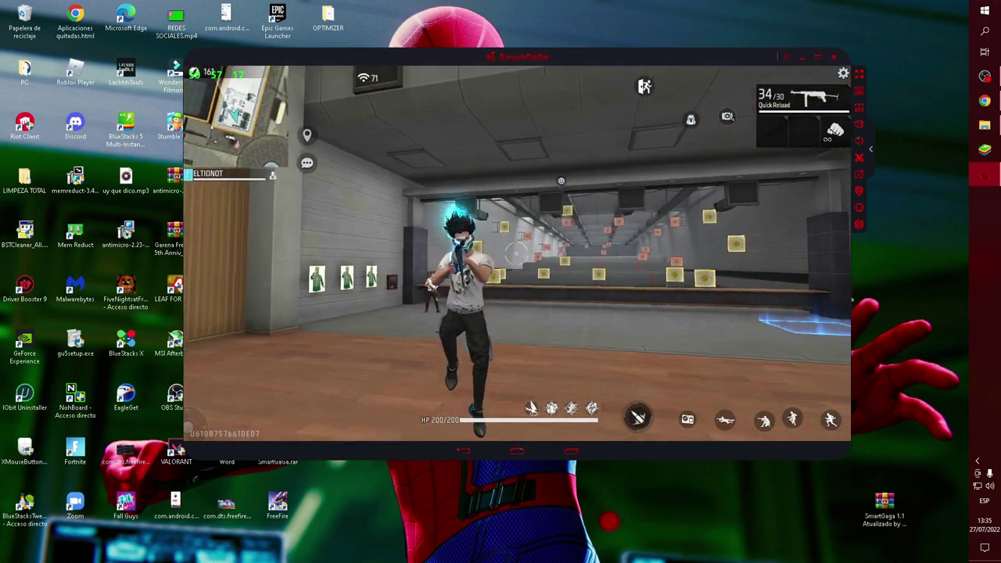
key("d")
left_click(517, 253)
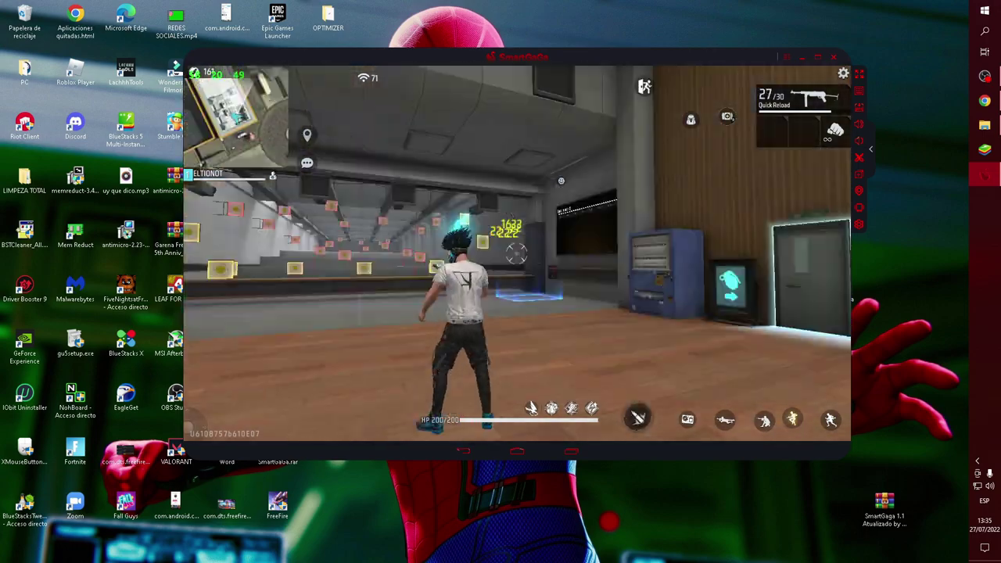
- Test the mapped crouch and reload controls while moving, jumping and firing in the training room
key("space")
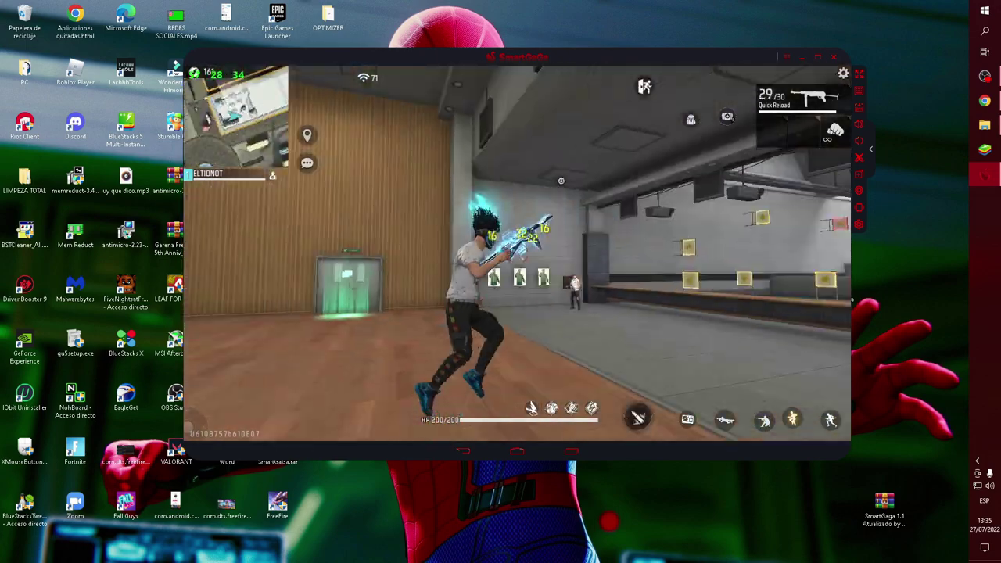
key("c")
key("w")
left_click(517, 255)
left_click(517, 255)
key("a")
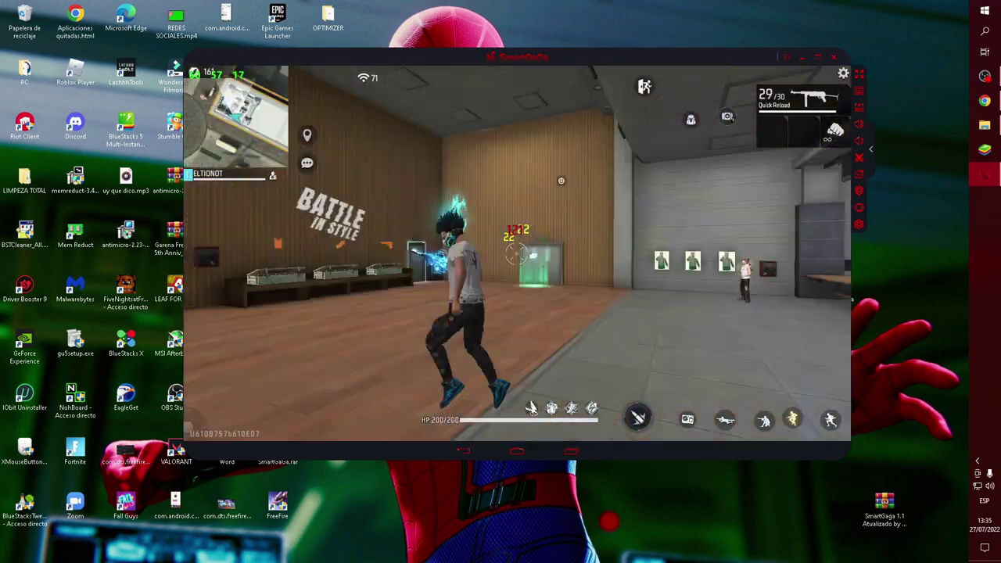
key("r")
key("c")
key("w")
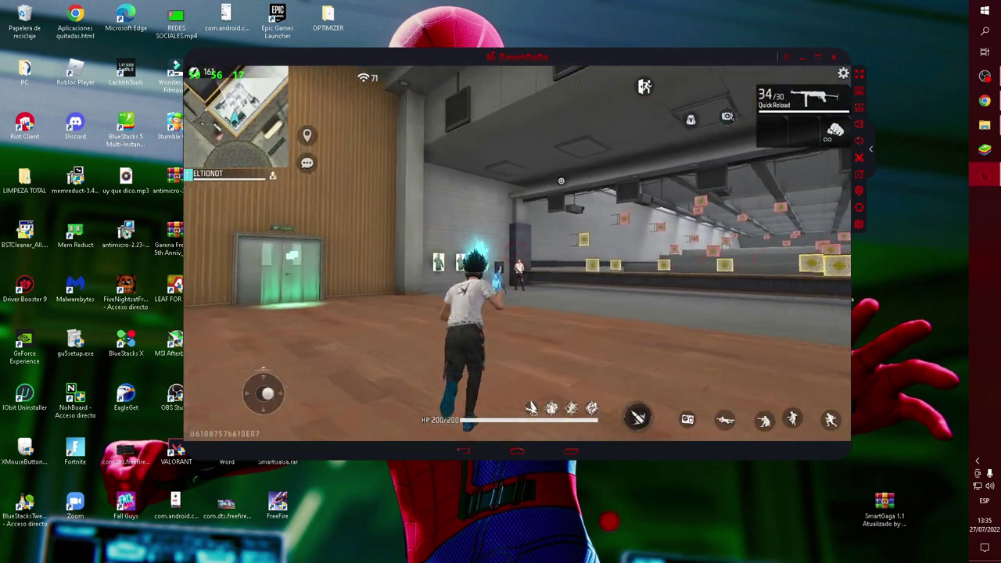
left_click(517, 255)
key("s")
key("a")
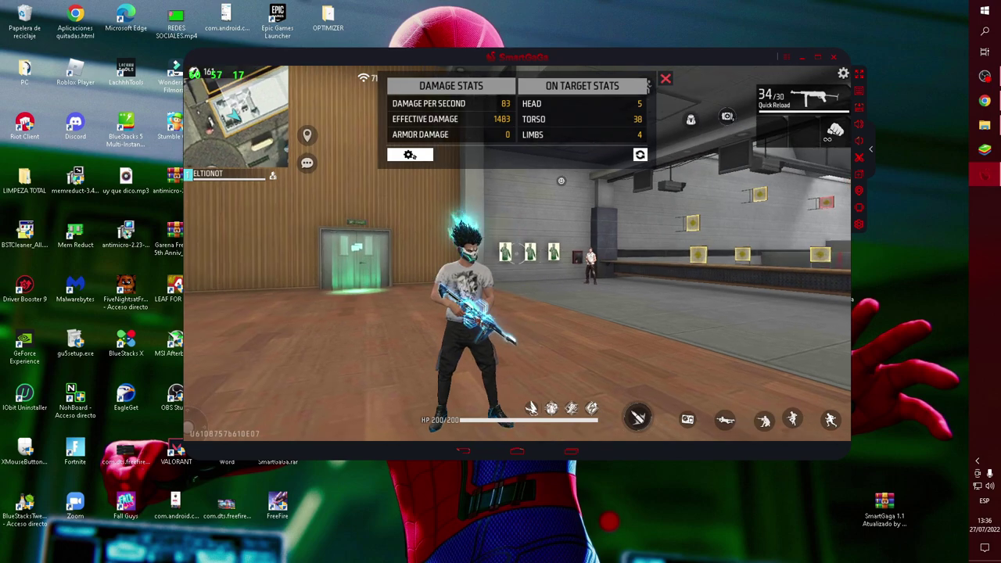
- Open the emote wheel to test its mapping and close it
key("t")
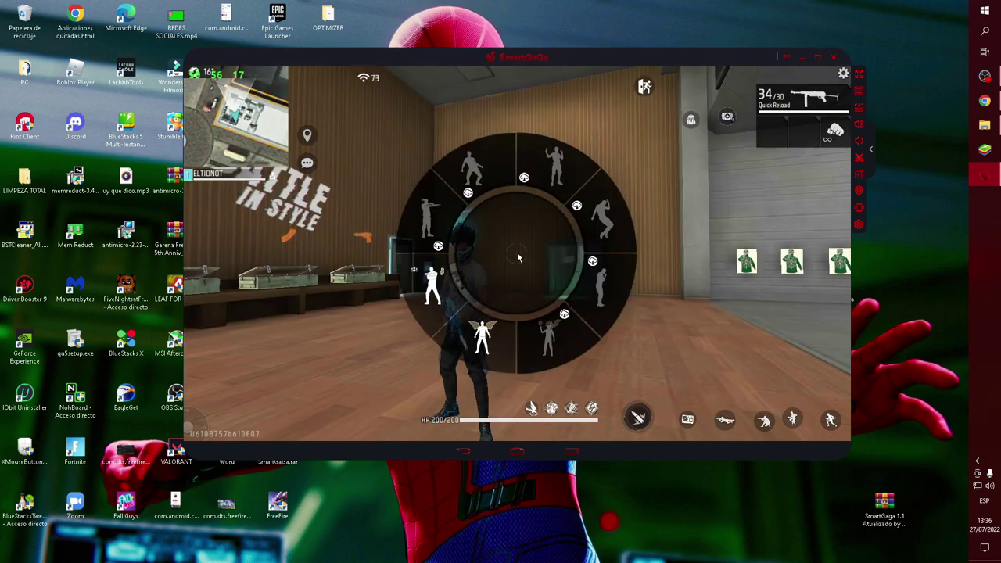
left_click(697, 305)
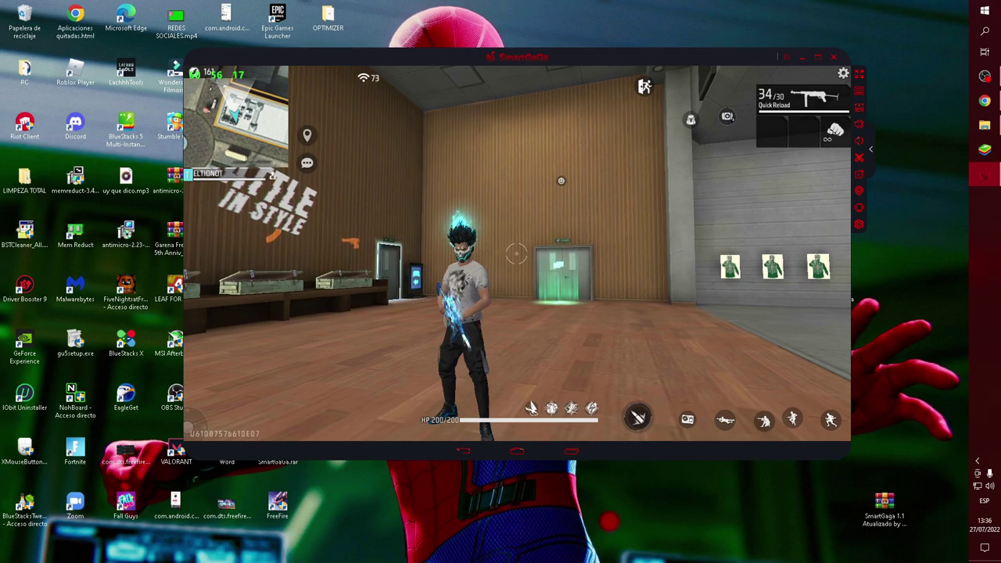